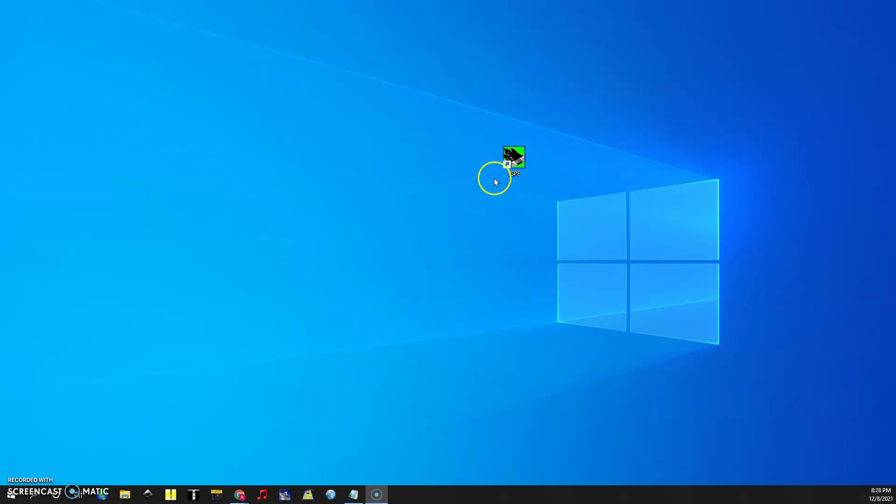
- Launch VSPE from its desktop shortcut and centre the 'License not found' dialog on screen
left_click(514, 160)
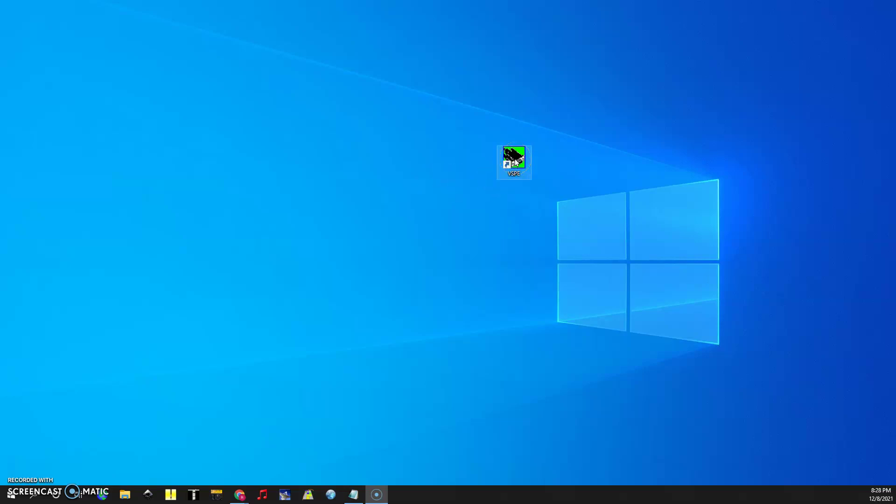
left_click(530, 197)
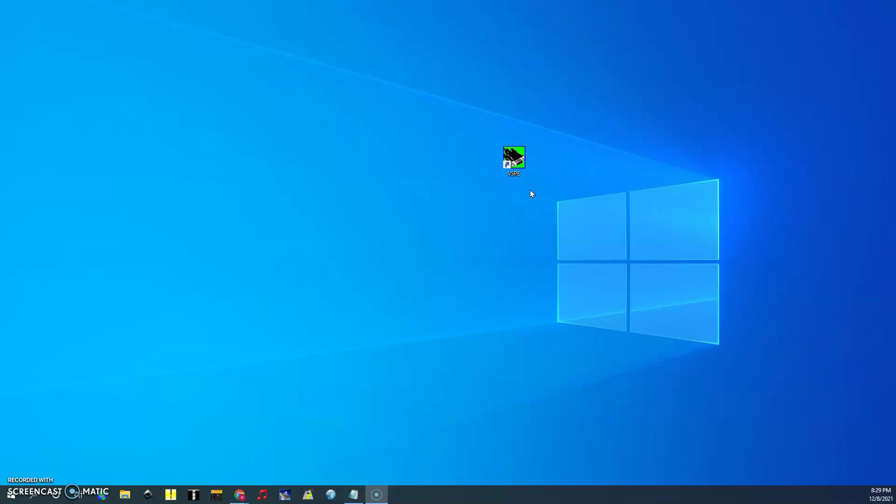
double_click(531, 178)
double_click(520, 163)
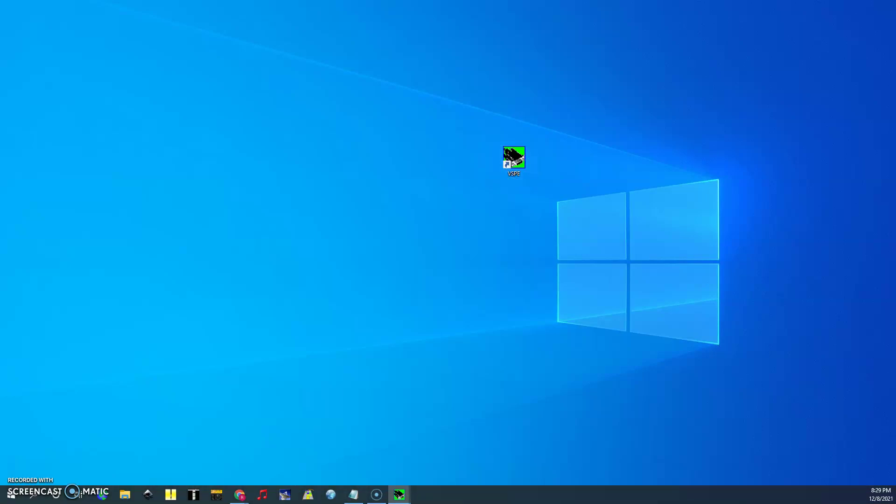
left_click_drag(34, 210, 344, 209)
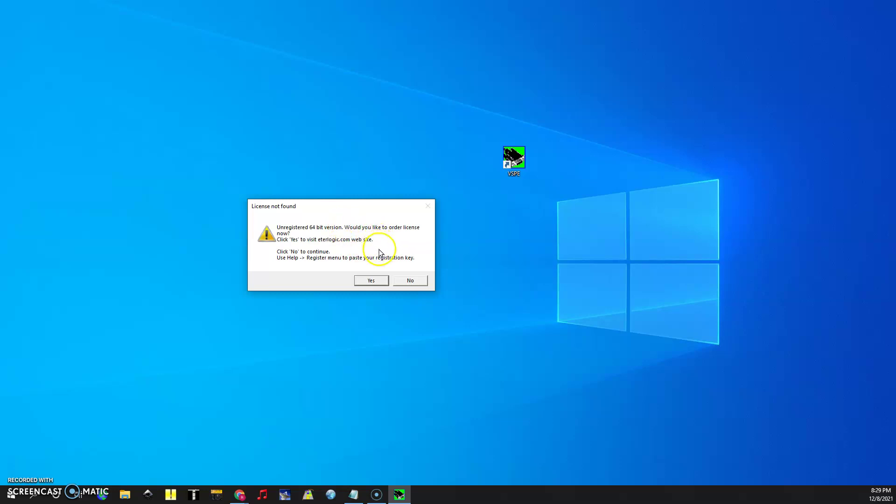
- Decline the licence, then start a new VSPE device with Splitter as its type
left_click(409, 281)
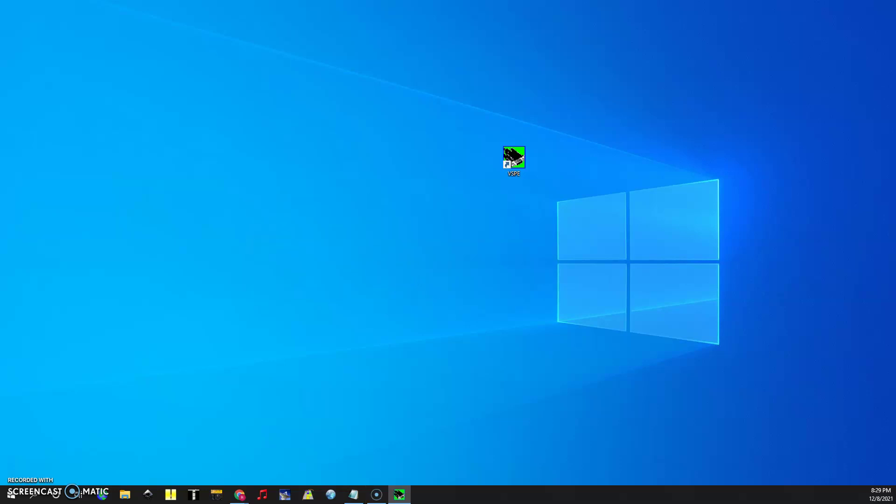
left_click_drag(209, 88, 294, 88)
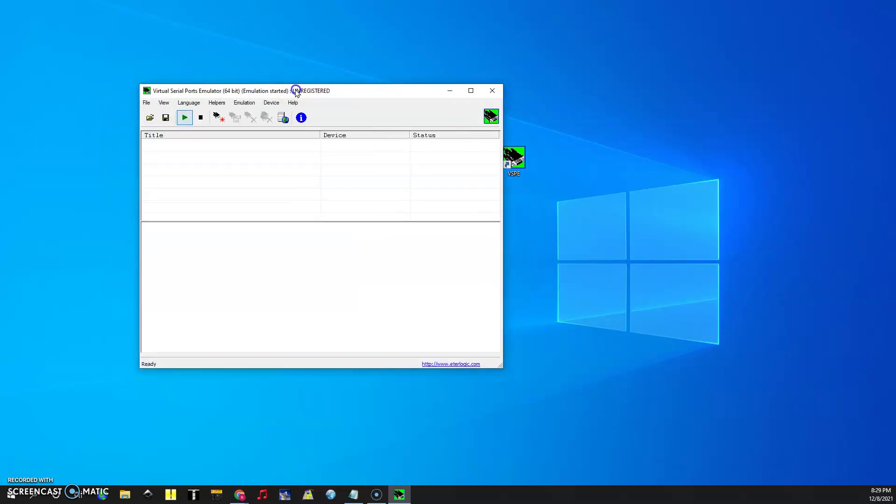
left_click(219, 118)
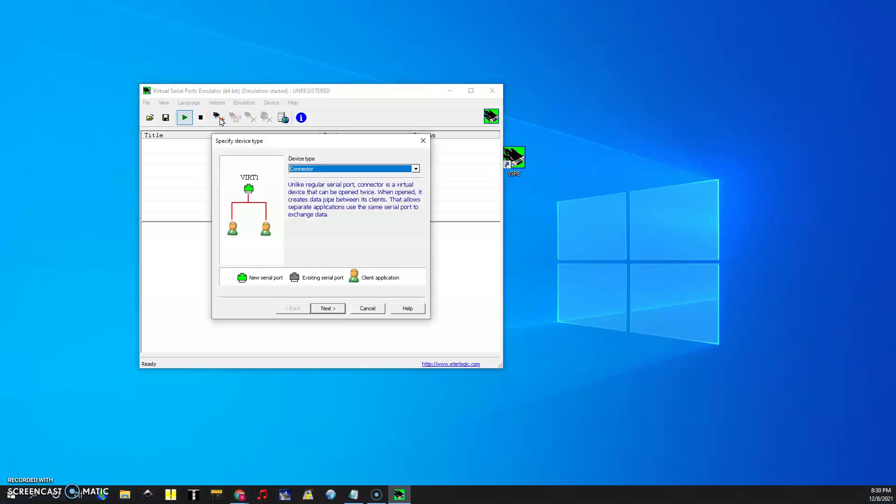
left_click(311, 170)
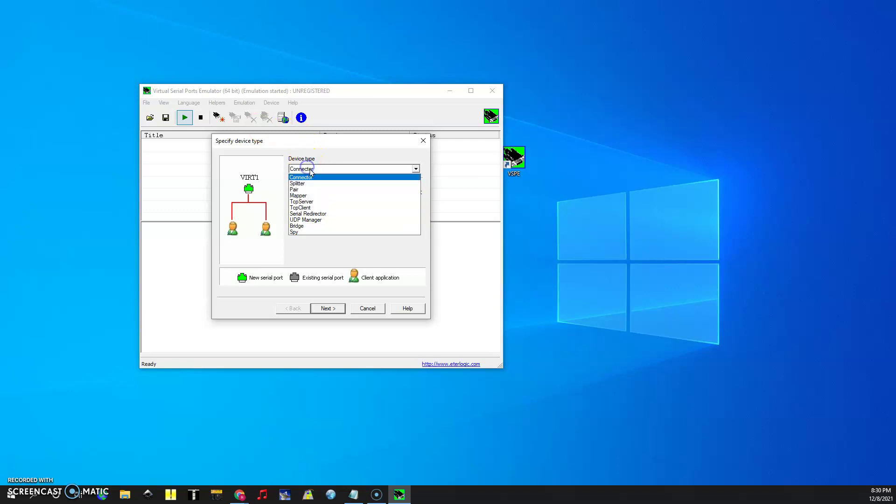
left_click(302, 183)
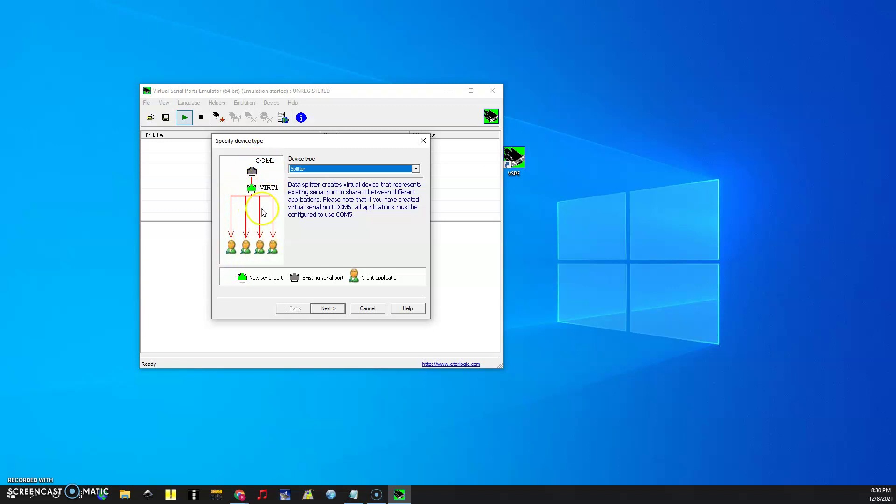
- Choose COM7 as the splitter's data source serial port
left_click(328, 309)
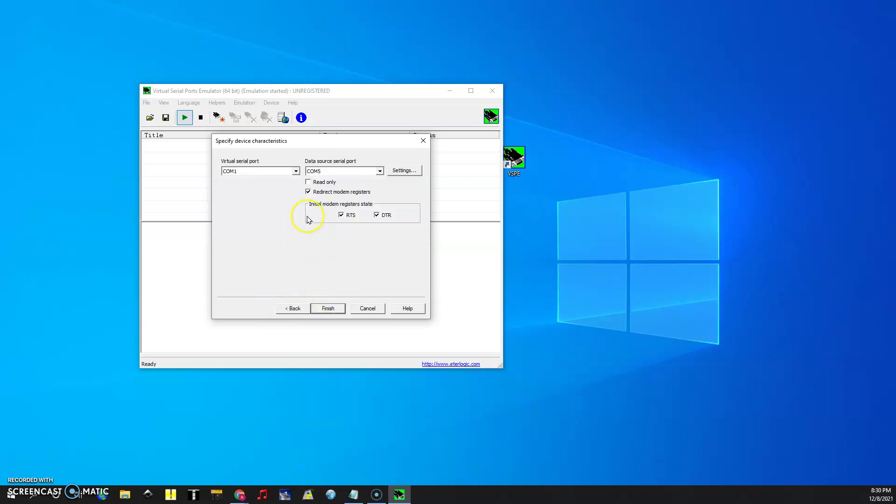
left_click(380, 171)
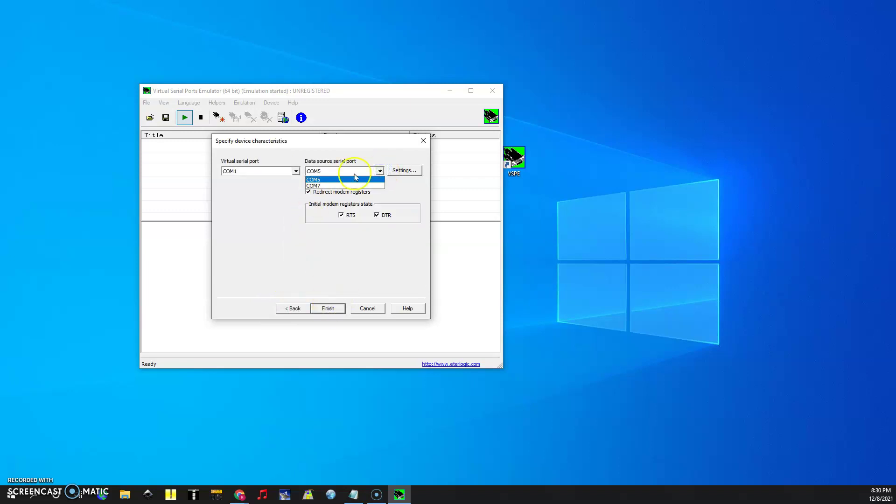
left_click(317, 185)
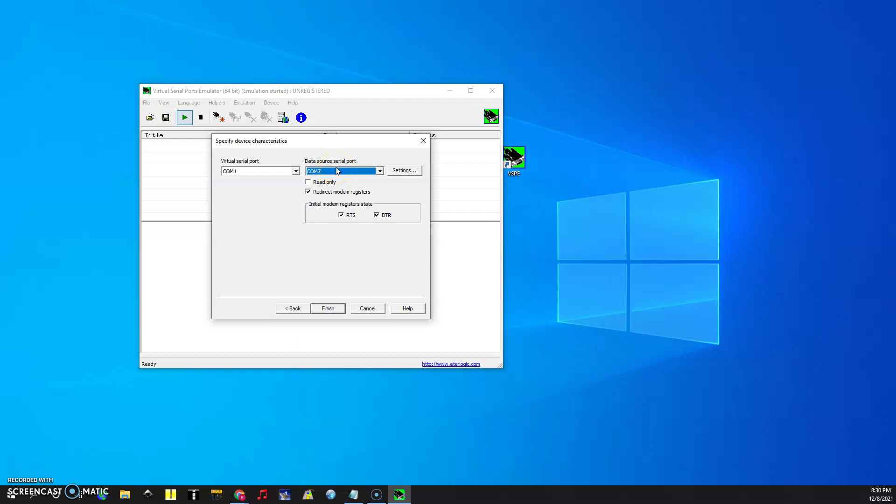
- Set COM7's serial port speed to 9600
left_click(395, 172)
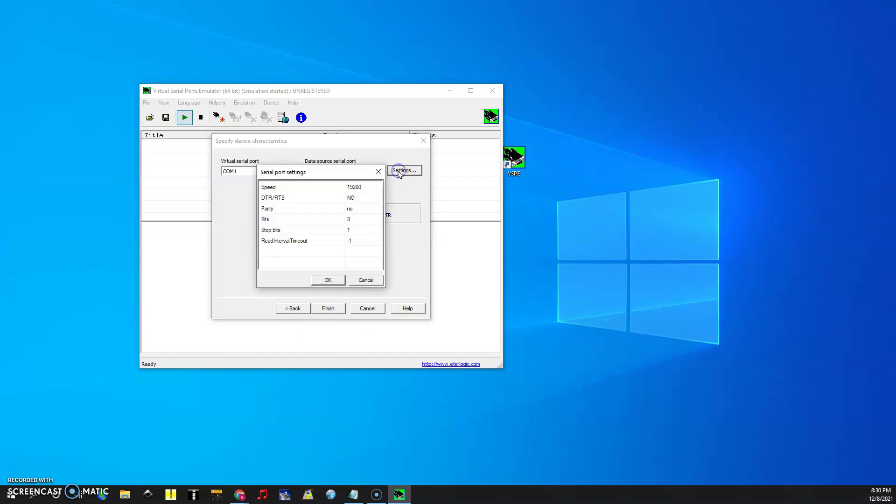
left_click(361, 189)
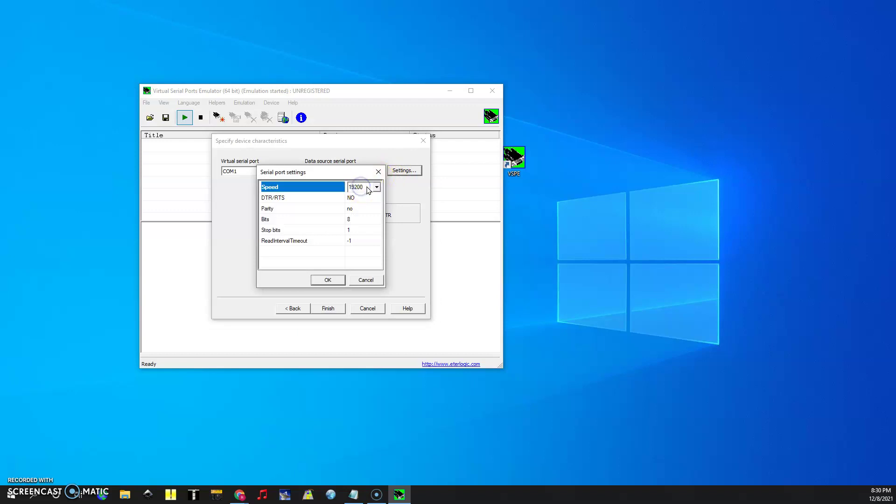
left_click(376, 188)
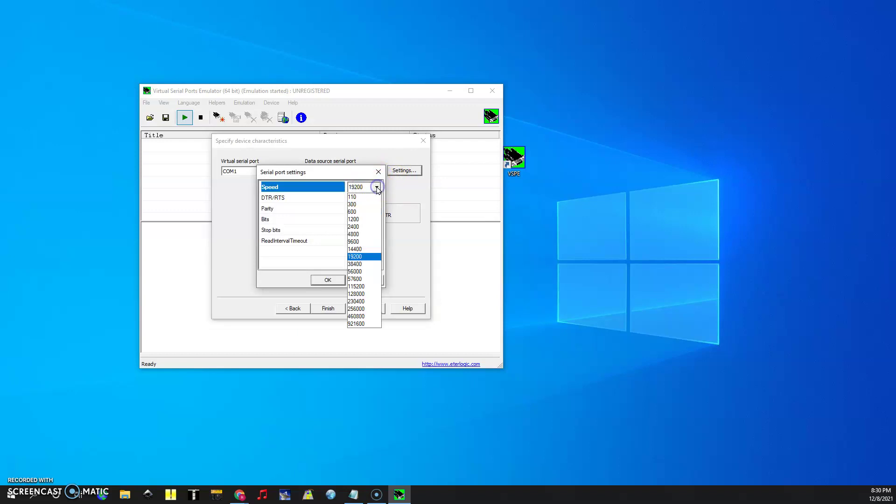
left_click(363, 241)
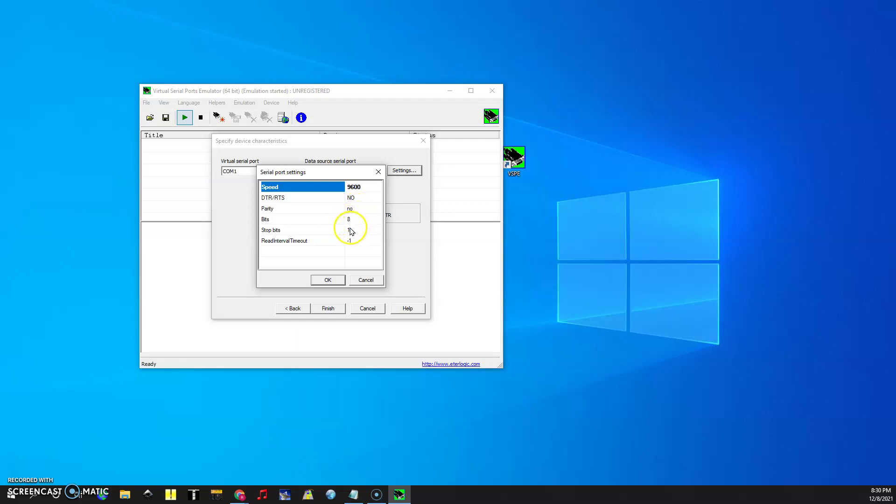
left_click(332, 280)
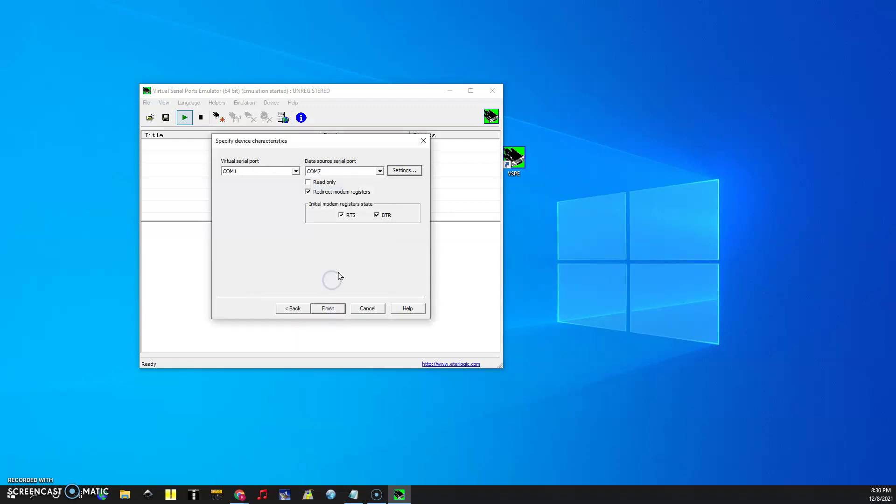
- Turn off the initial RTS and DTR modem states and pick COM10 as the virtual port
left_click(341, 215)
left_click(377, 215)
left_click(296, 170)
left_click(276, 222)
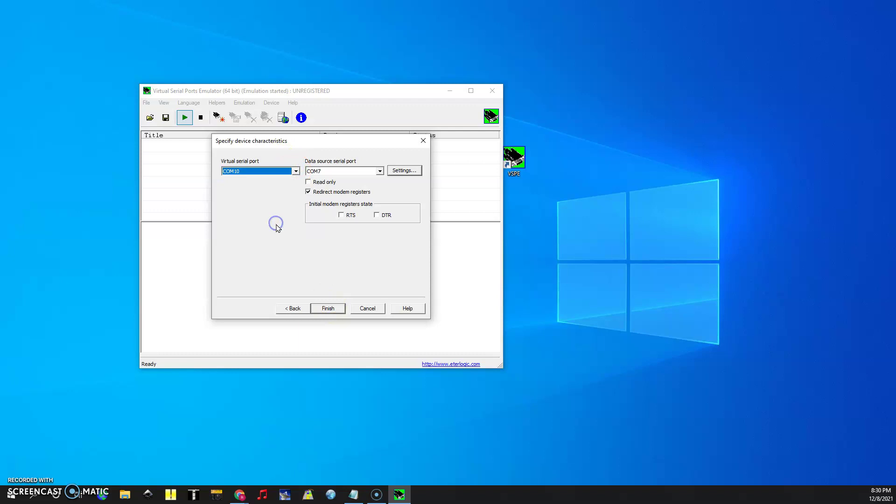
- Change the virtual serial port to COM42 and finish the COM7 => COM42 splitter
left_click(295, 172)
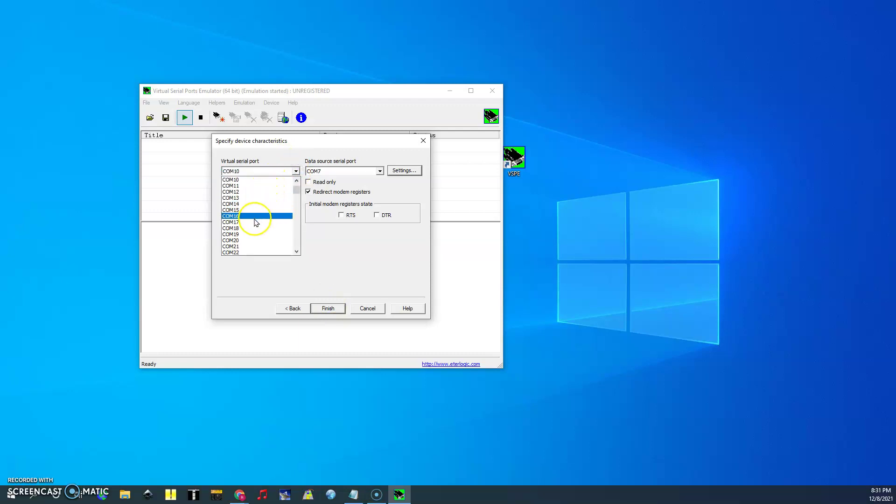
scroll(255, 226, "down", 1)
scroll(256, 226, "down", 6)
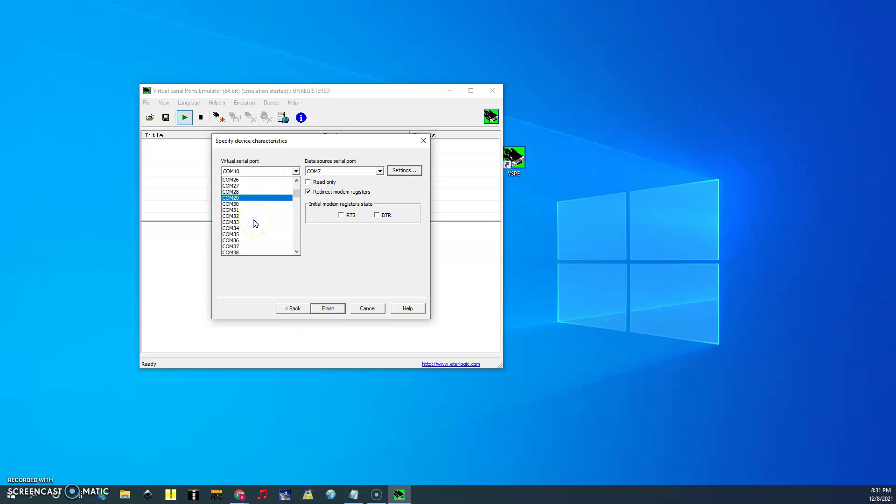
scroll(256, 224, "down", 2)
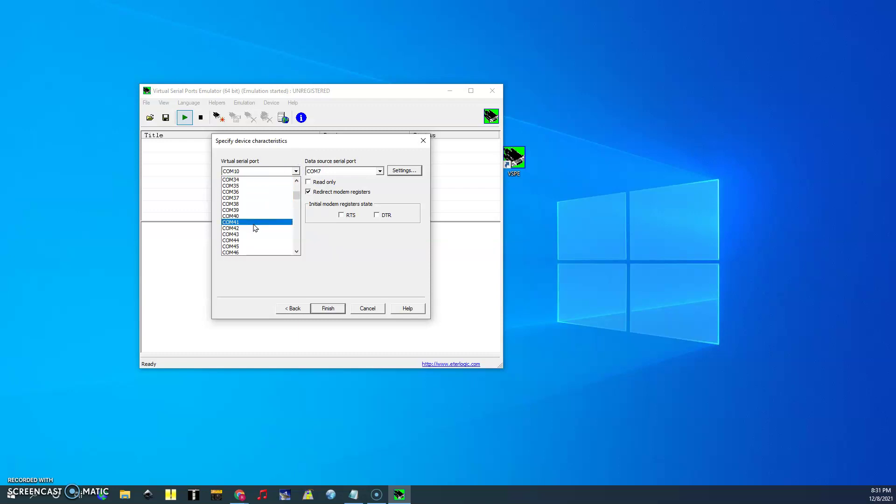
left_click(255, 227)
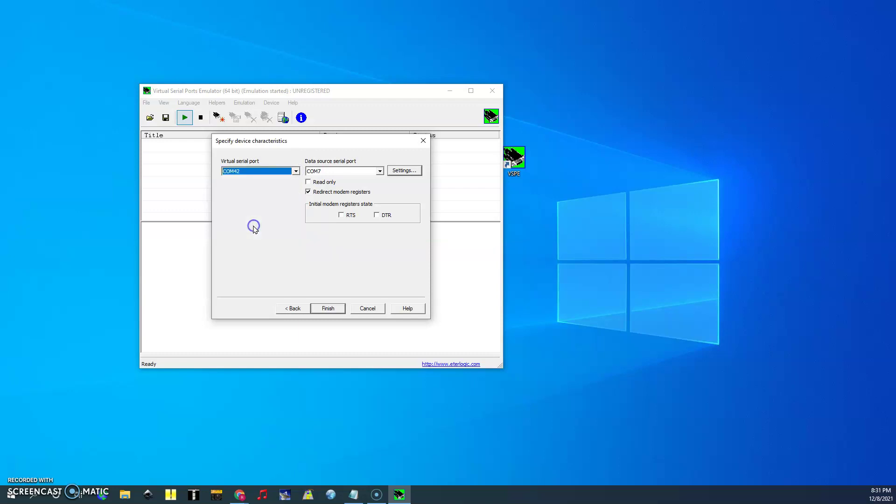
left_click(331, 305)
left_click(332, 298)
- Create the COM7 => COM42 splitter and restart emulation so it initializes and shows Ready
left_click(328, 309)
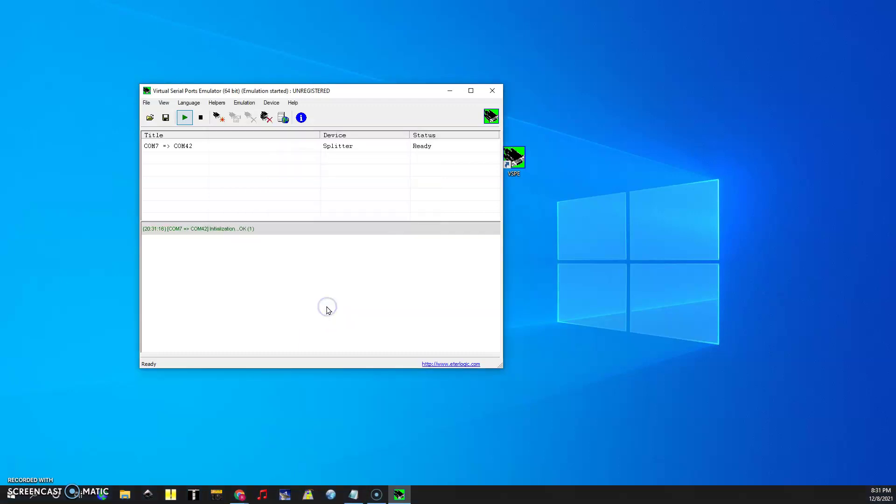
left_click(198, 147)
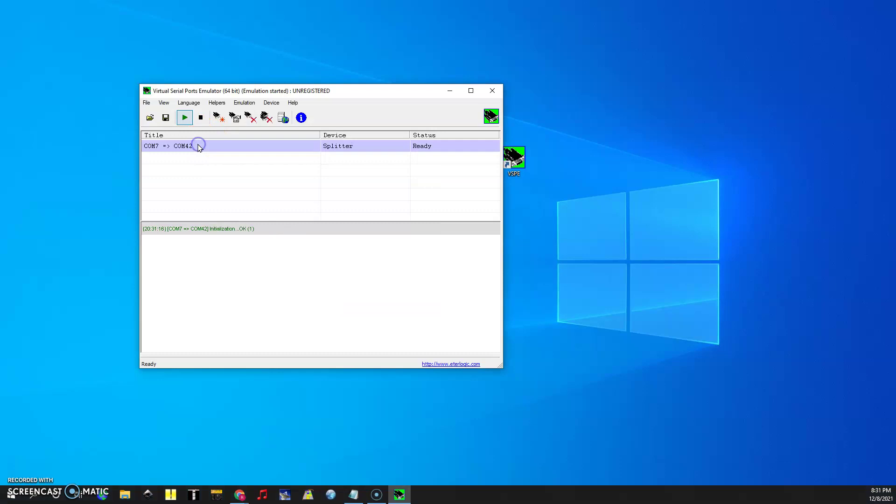
left_click(201, 118)
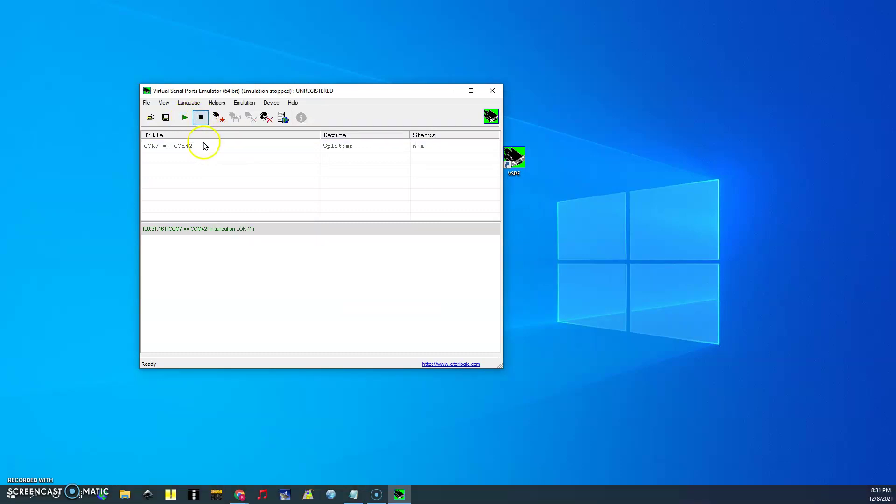
left_click(202, 146)
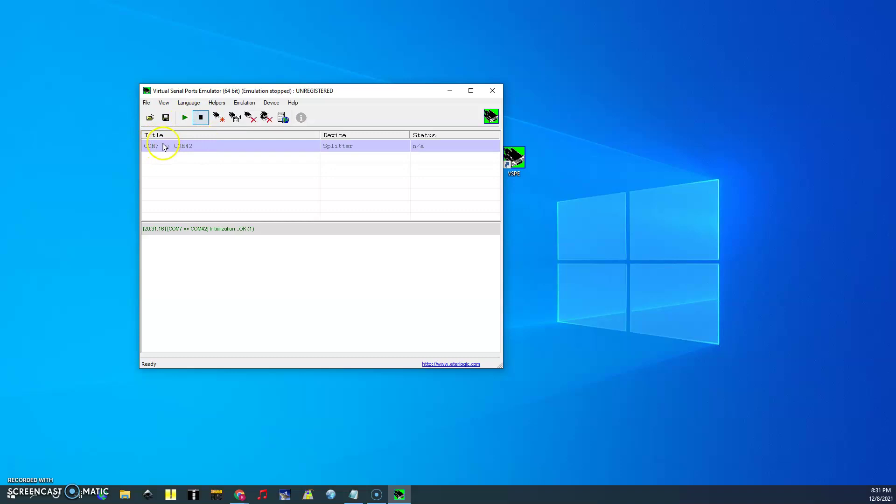
left_click(181, 146)
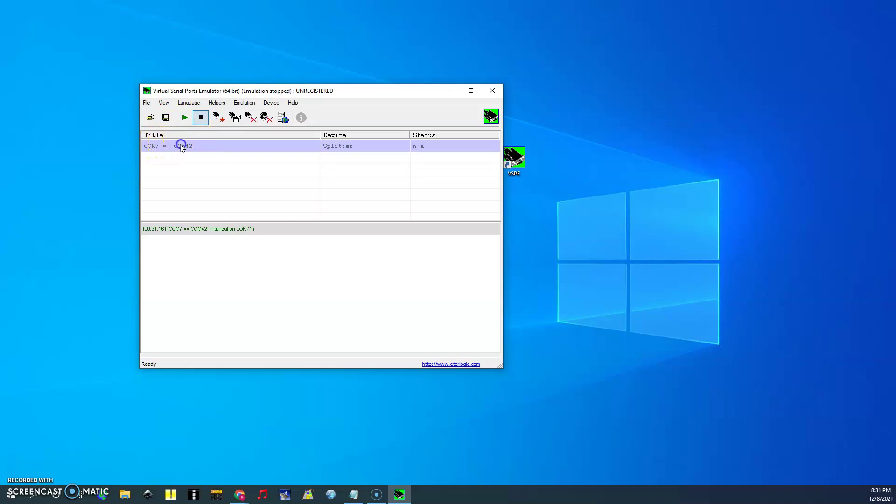
left_click(186, 118)
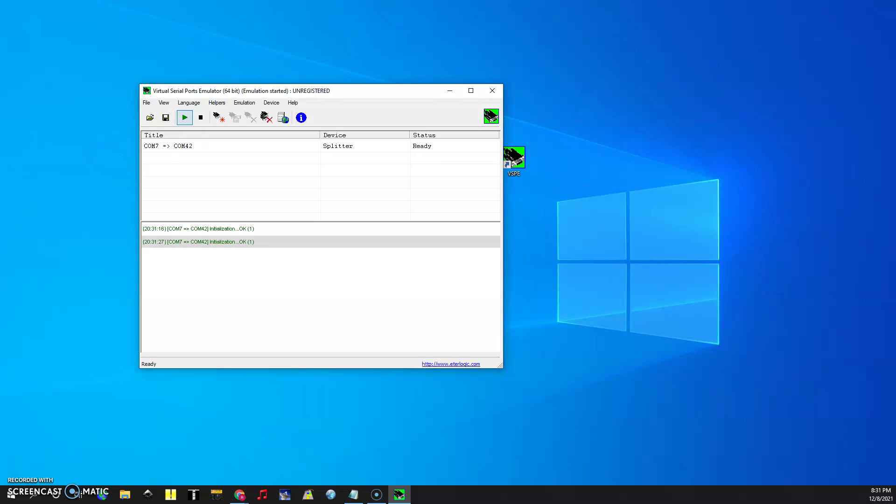
- Switch through the browser and VSPE to the contact logging program
left_click(331, 494)
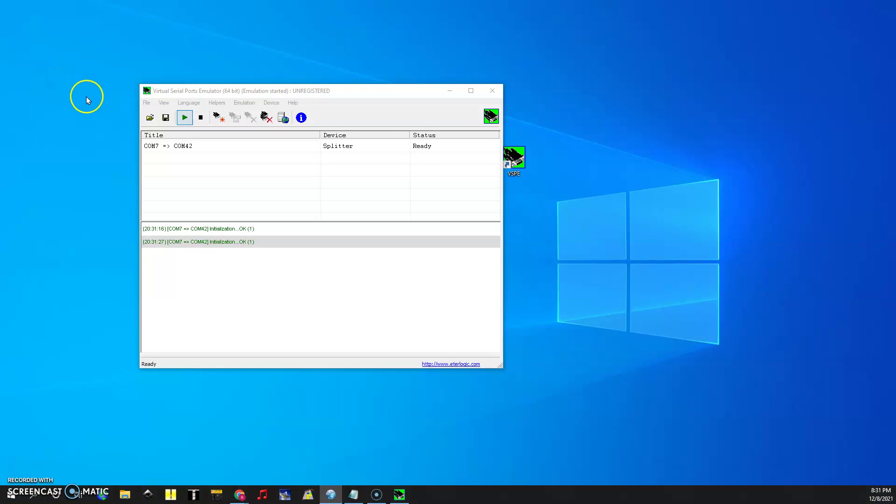
key("alt+Tab")
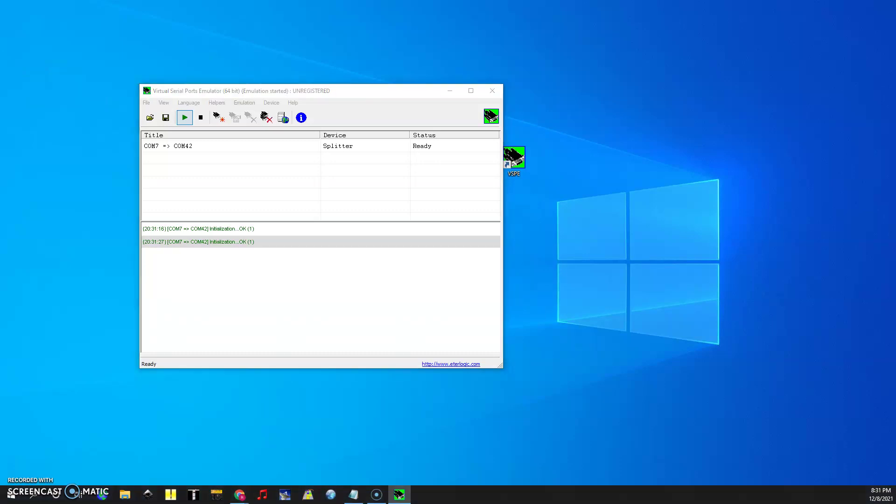
key("alt+Tab")
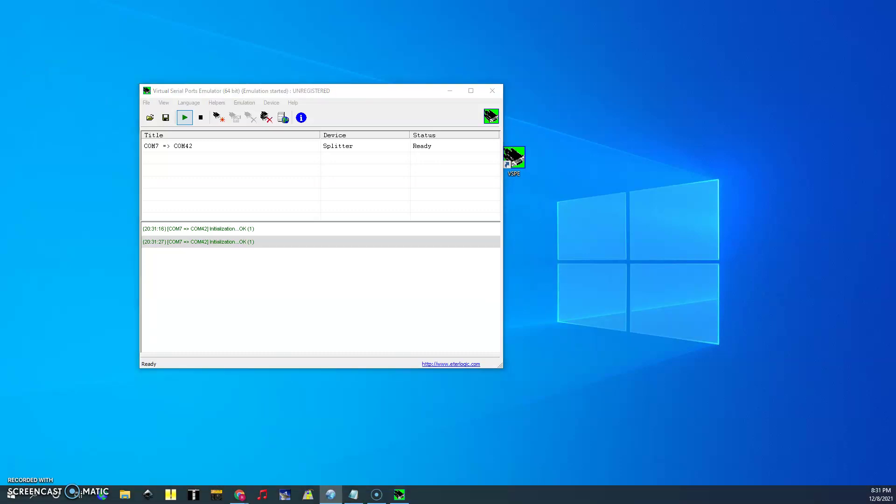
- Bring the AC Log window into view and open Settings > Rig Interface Setup
left_click_drag(2, 100, 108, 79)
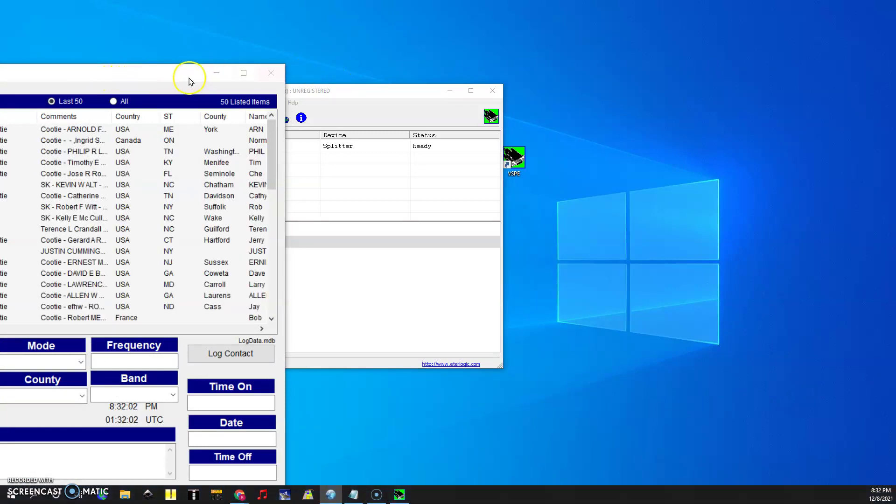
left_click_drag(189, 81, 648, 45)
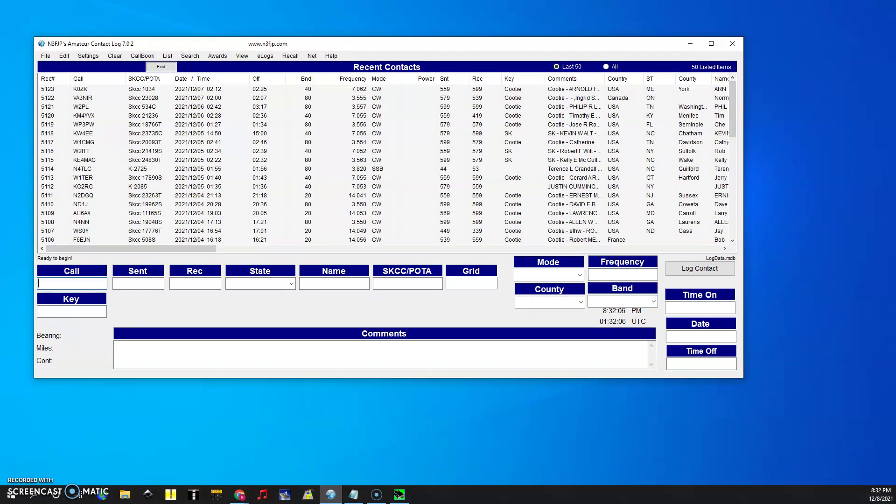
left_click(87, 56)
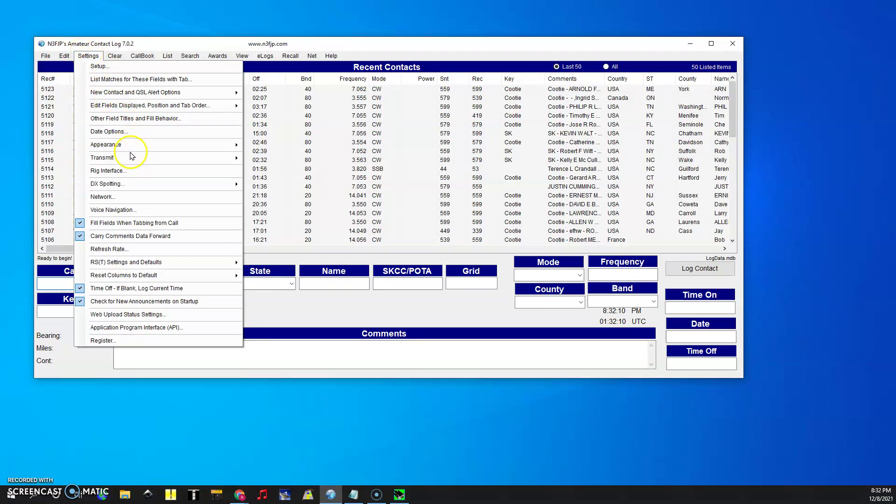
left_click(131, 169)
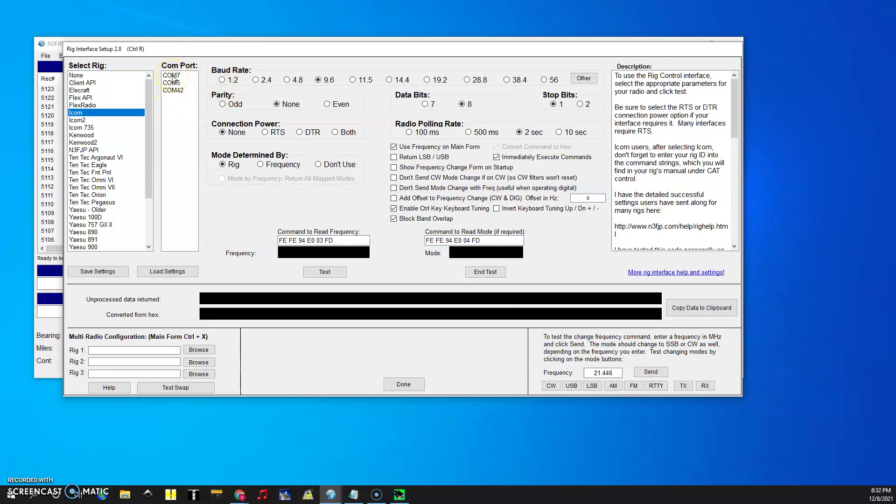
- Set the rig com port to COM42, test polling, and finish so the form shows CW, 7.05412, band 40
left_click(173, 77)
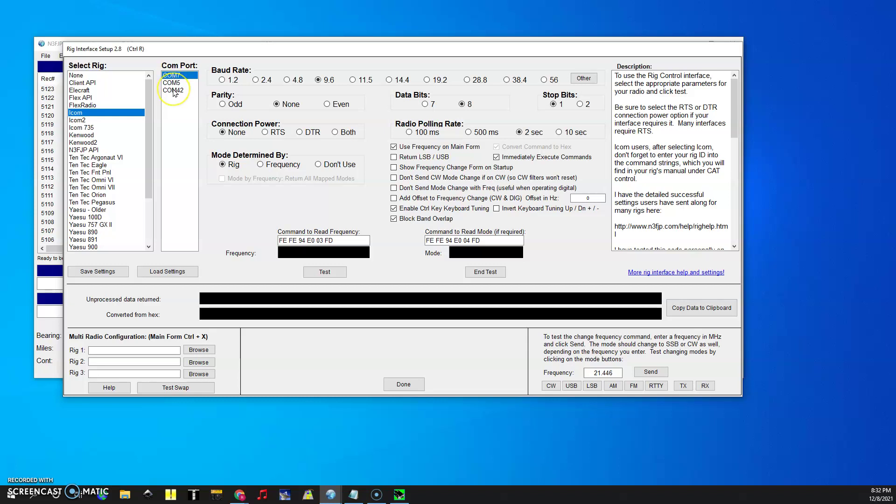
left_click(174, 91)
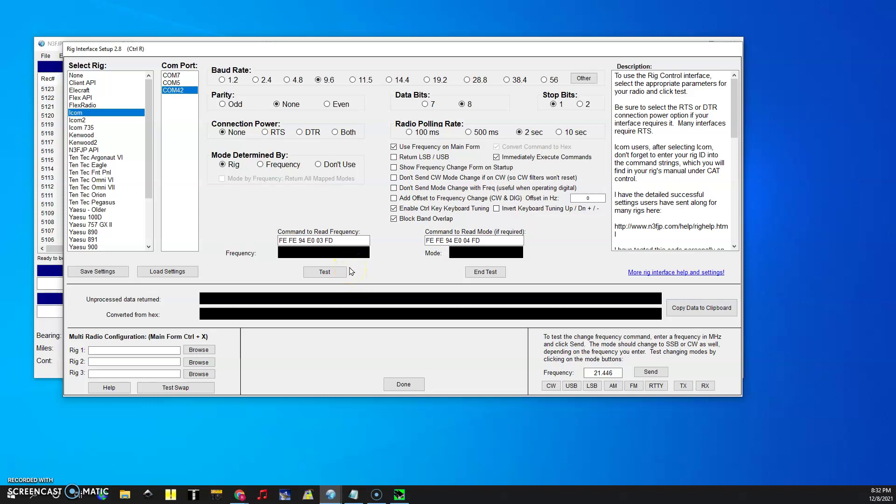
left_click(171, 80)
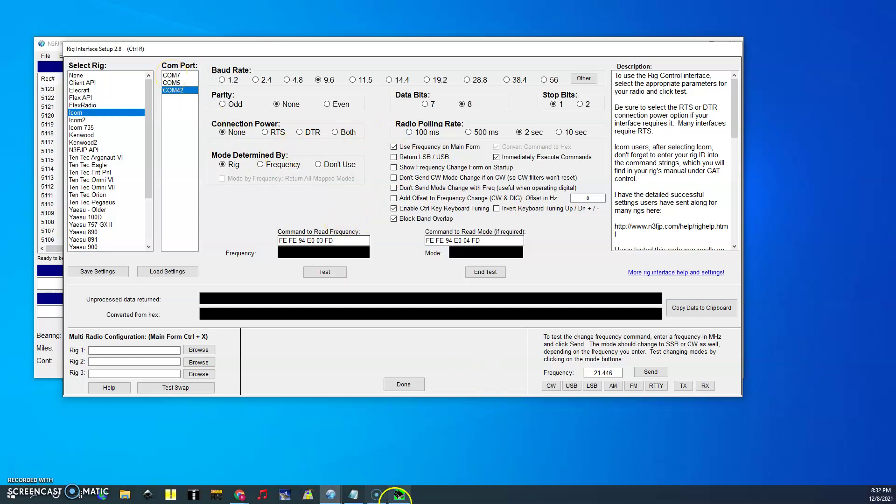
left_click(399, 494)
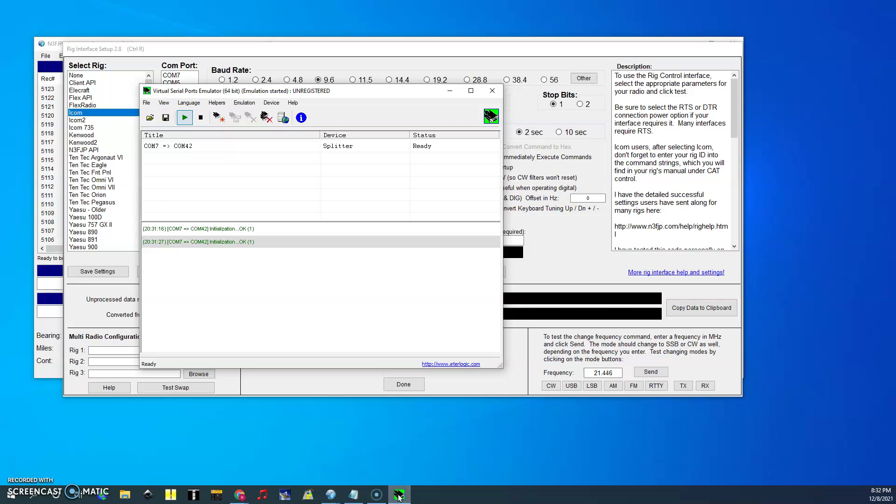
left_click(399, 495)
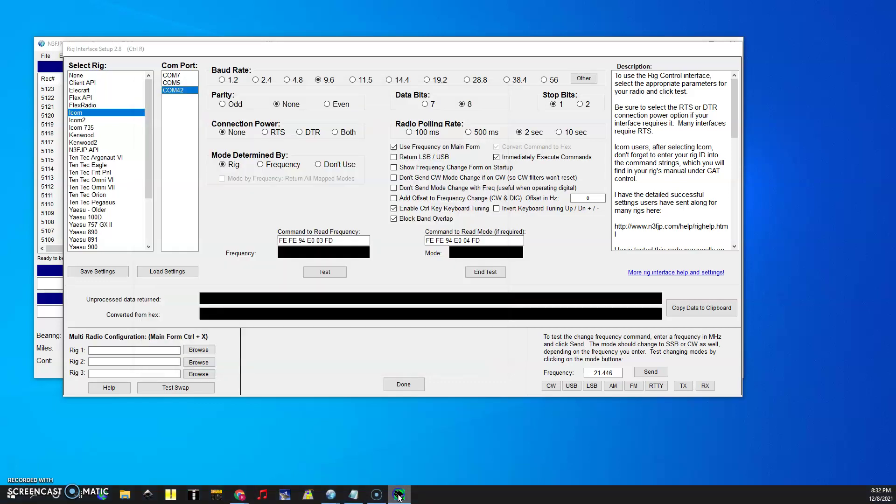
left_click(334, 274)
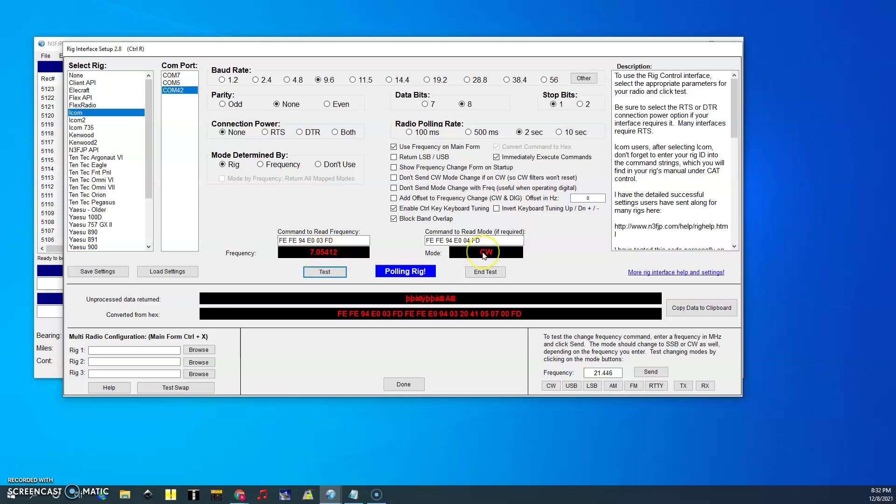
left_click(402, 384)
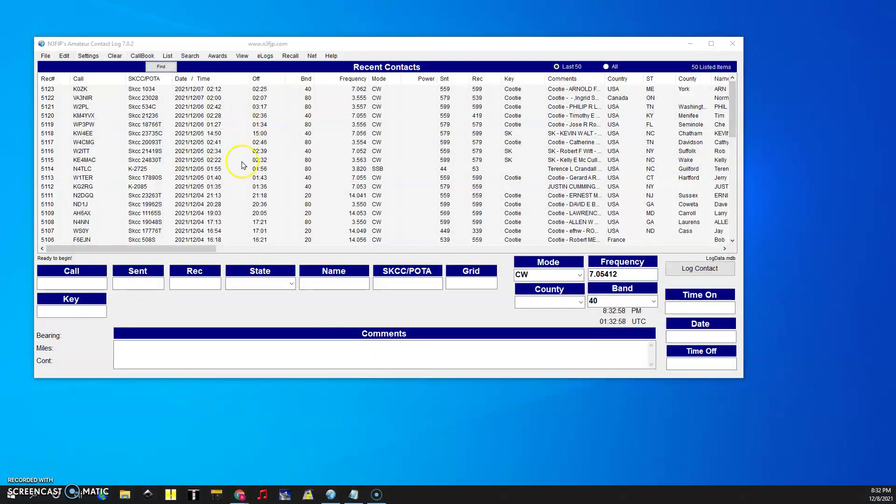
- Check that the main form's Frequency field follows the radio, now reading 7.05510
left_click_drag(623, 272, 589, 274)
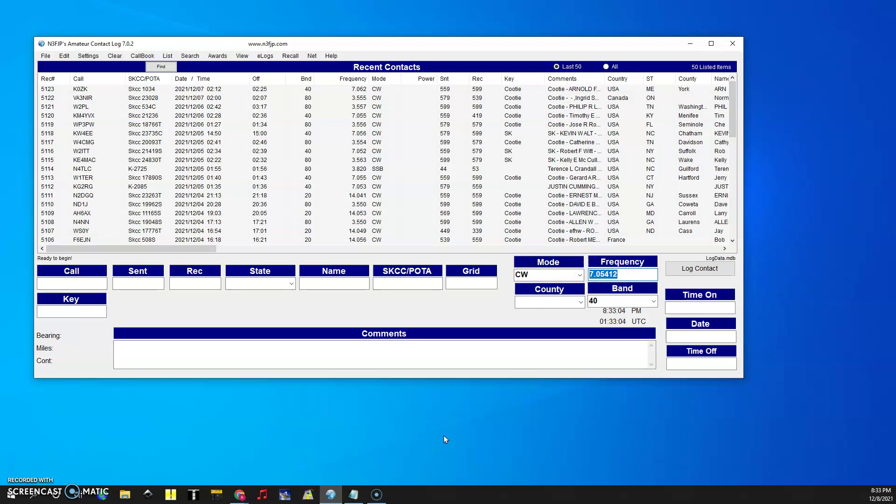
left_click(612, 274)
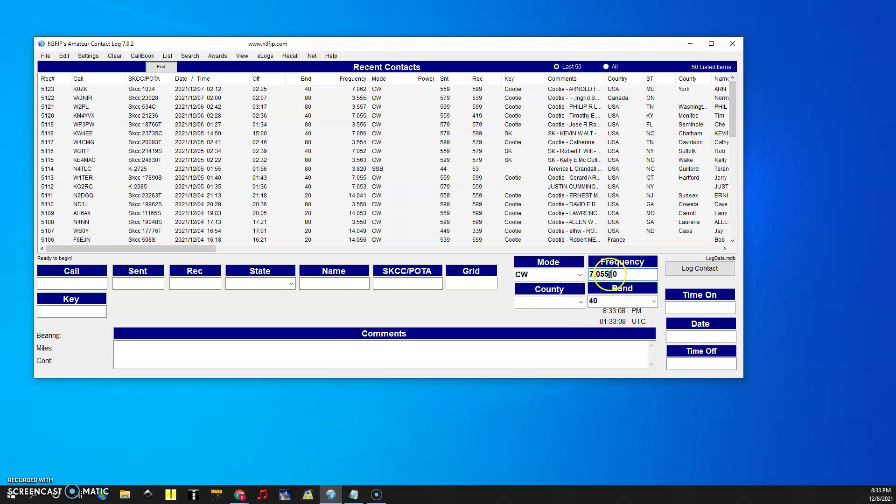
left_click(591, 274)
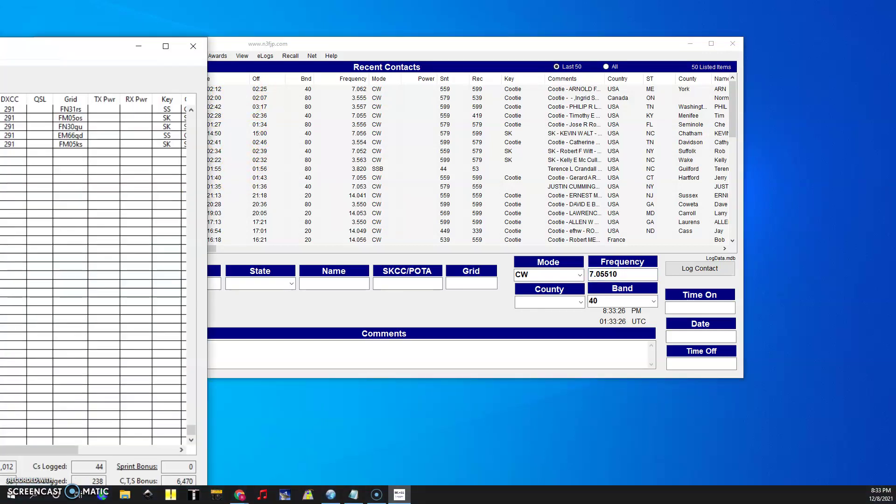
- Bring SKCC Logger into view and open Options > Configure Radio
left_click_drag(5, 15, 354, 45)
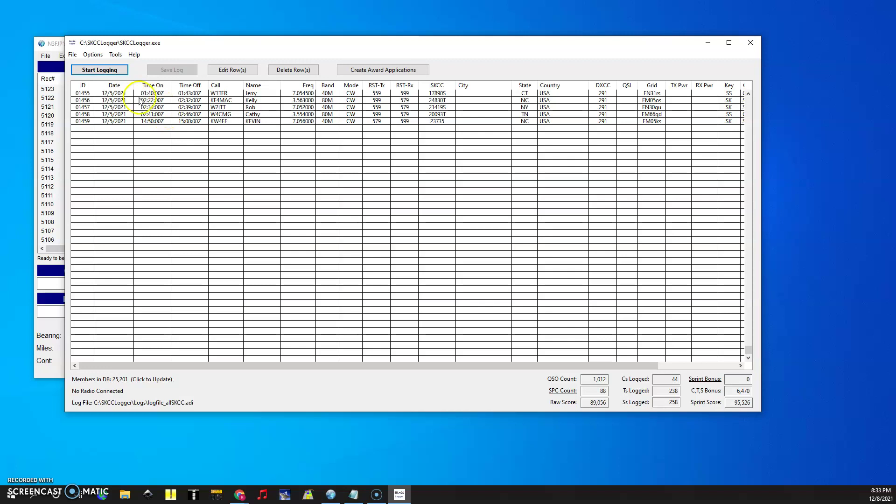
left_click(82, 57)
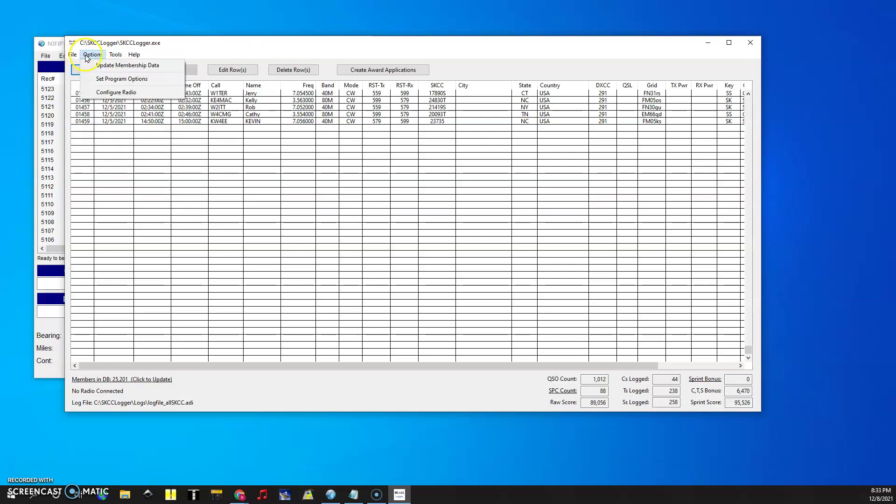
left_click(100, 93)
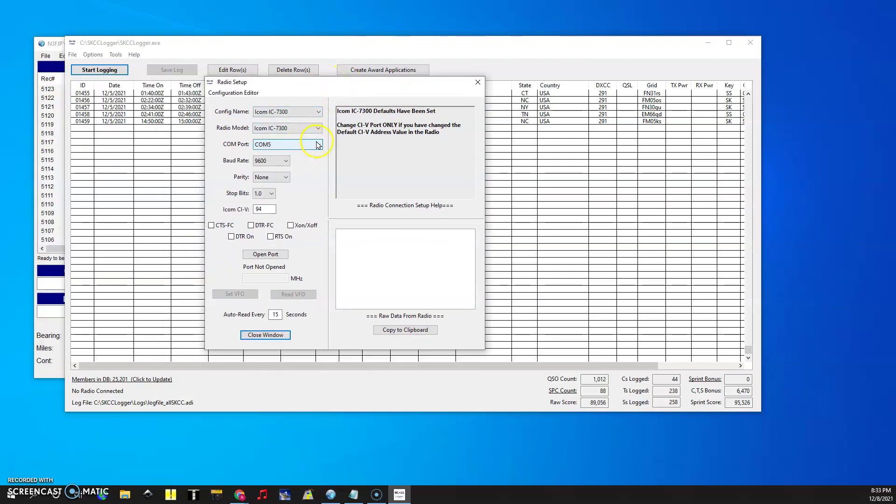
- Connect the IC-7300 on COM42, read its VFO at 7.057000 MHz, and close the radio setup
left_click(317, 144)
left_click(285, 168)
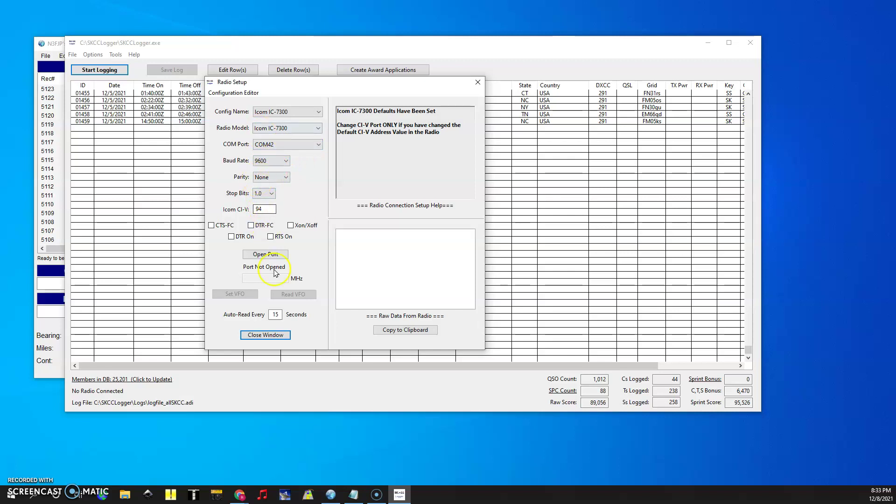
left_click(274, 255)
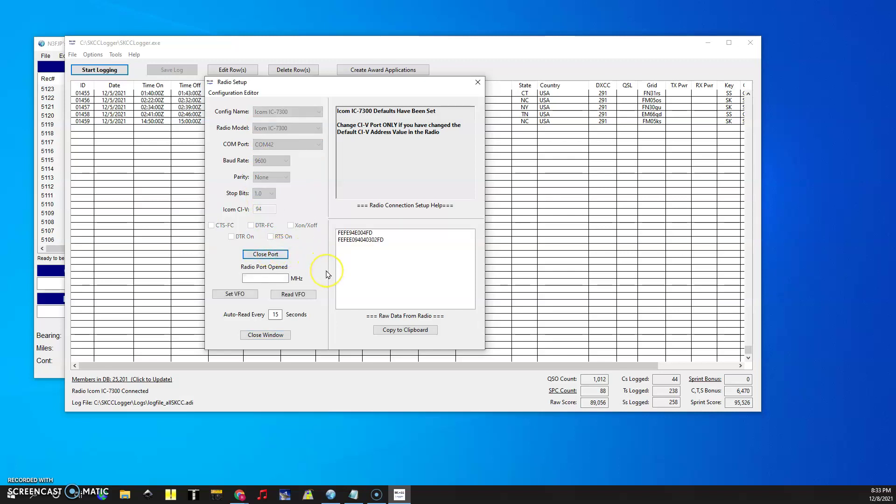
left_click(274, 278)
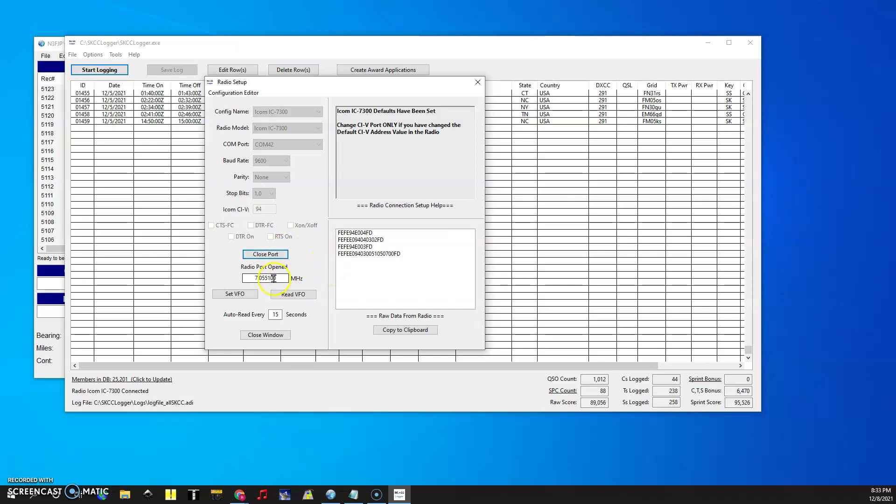
left_click(274, 291)
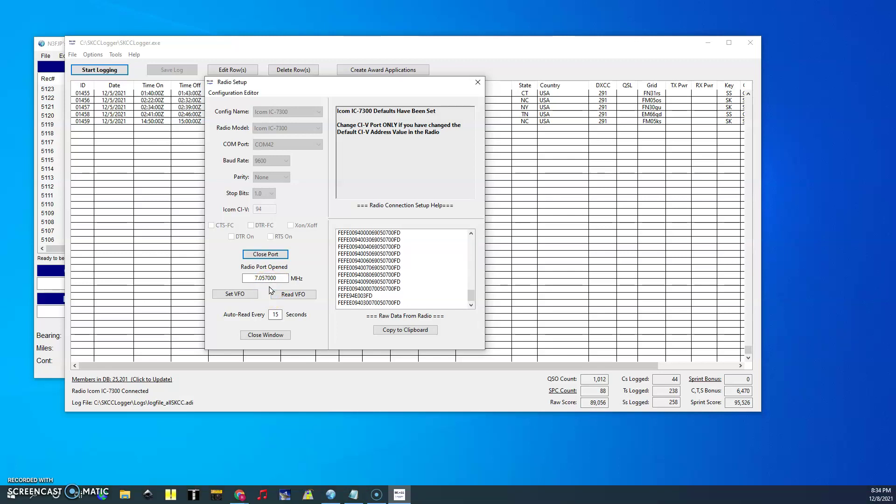
left_click(264, 276)
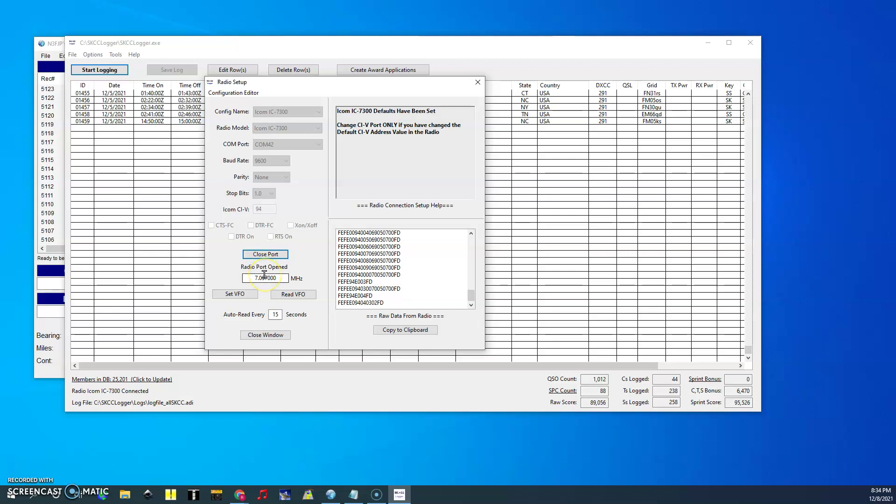
left_click(273, 335)
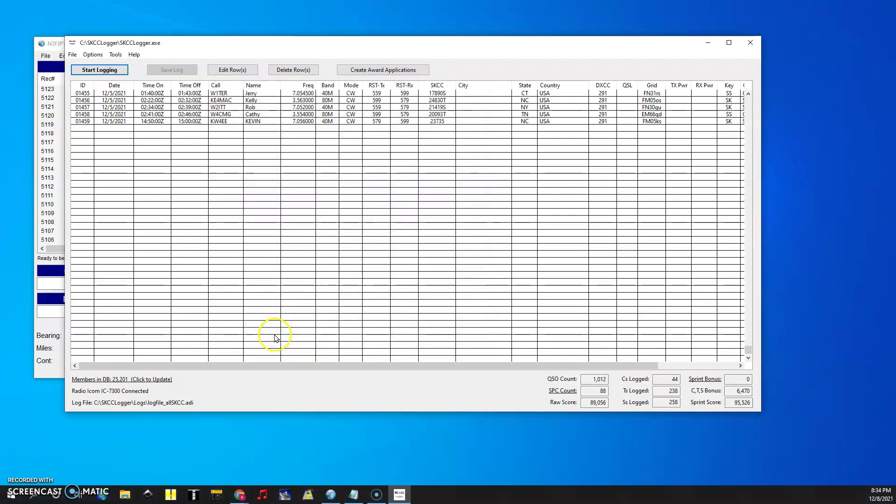
- Start a log entry at 7.052270 MHz on 40M, compare with N3FJP's 7.05227, and minimize both main windows
left_click(101, 71)
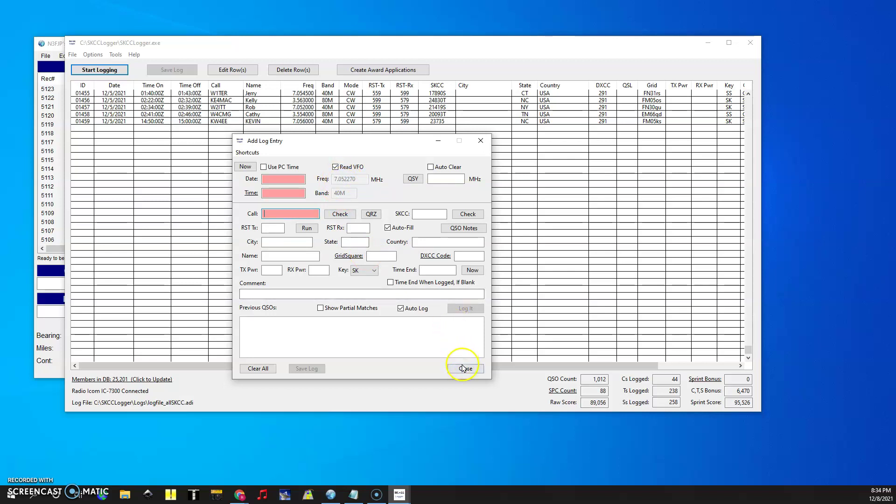
left_click(52, 43)
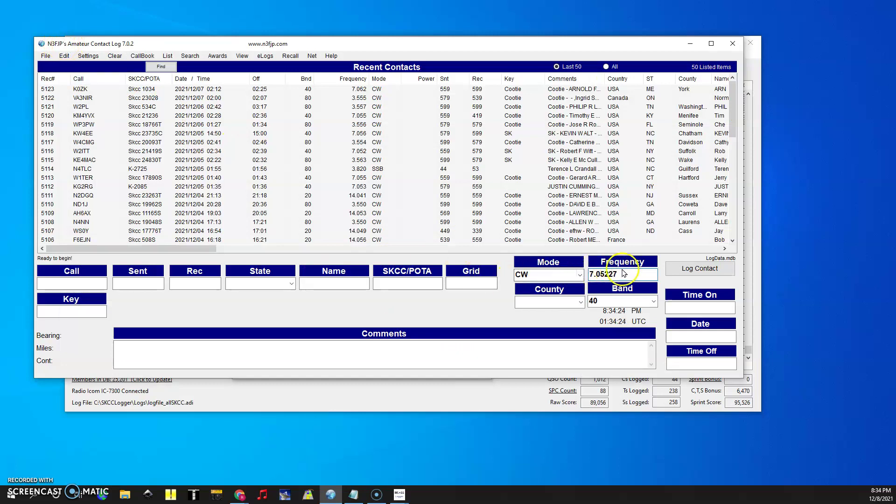
left_click_drag(636, 274, 582, 274)
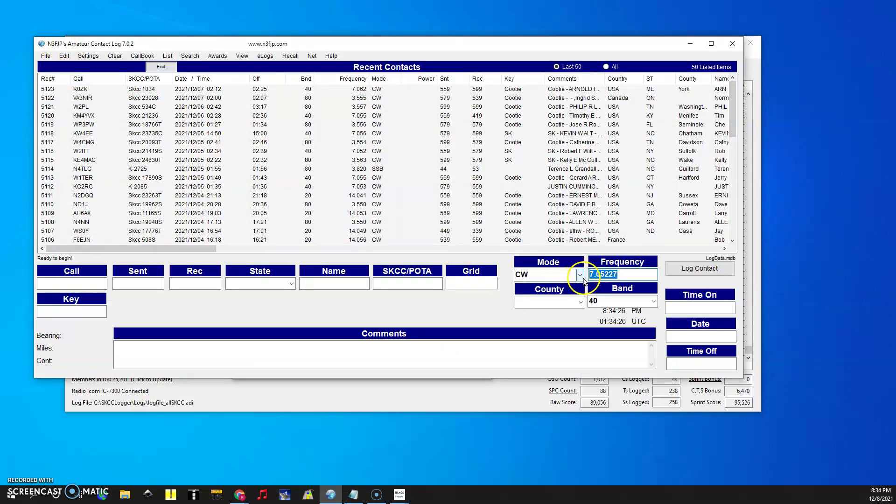
left_click(690, 43)
left_click(705, 46)
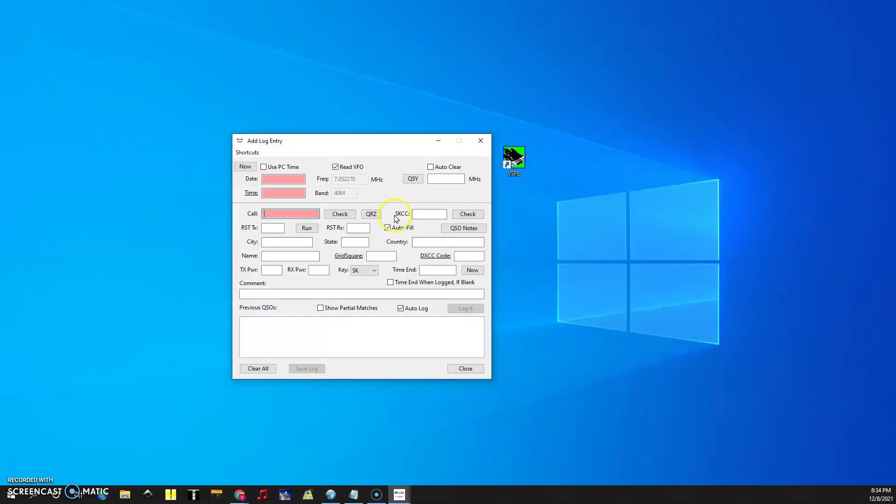
- Hide the log entry window and show the COM7 => COM42 splitter's details, listing ACLog.exe and SKCCLogger.exe
left_click(438, 141)
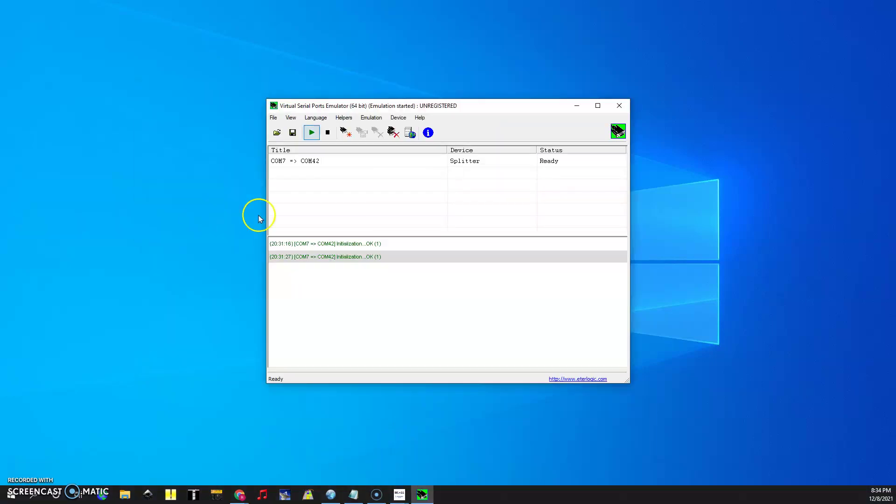
left_click(301, 160)
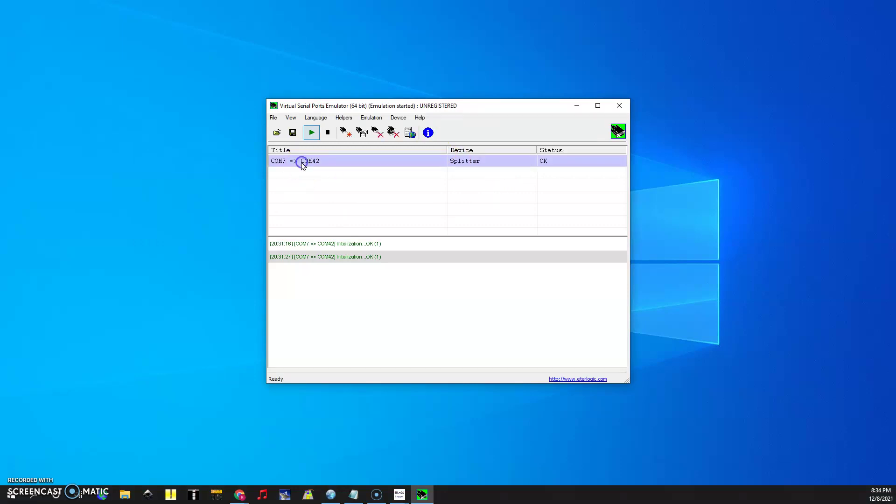
left_click(428, 133)
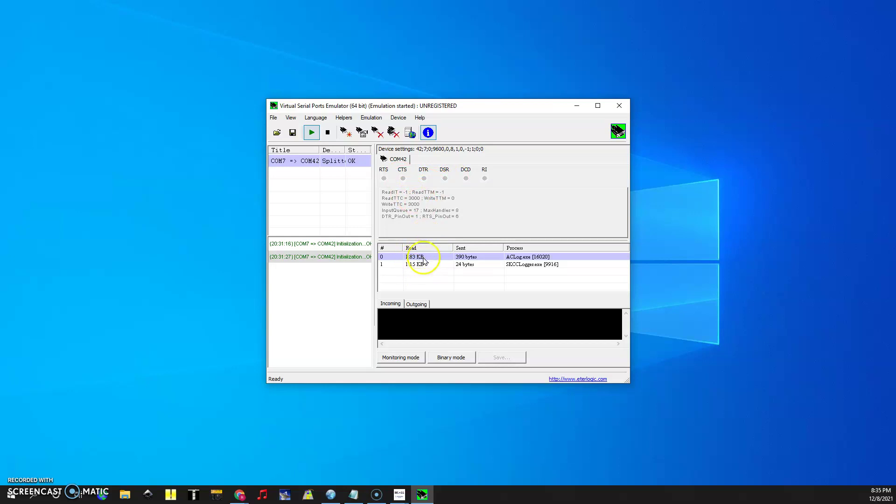
- Monitor the incoming radio data arriving on COM42
left_click(418, 322)
left_click(419, 304)
left_click(397, 304)
left_click(414, 359)
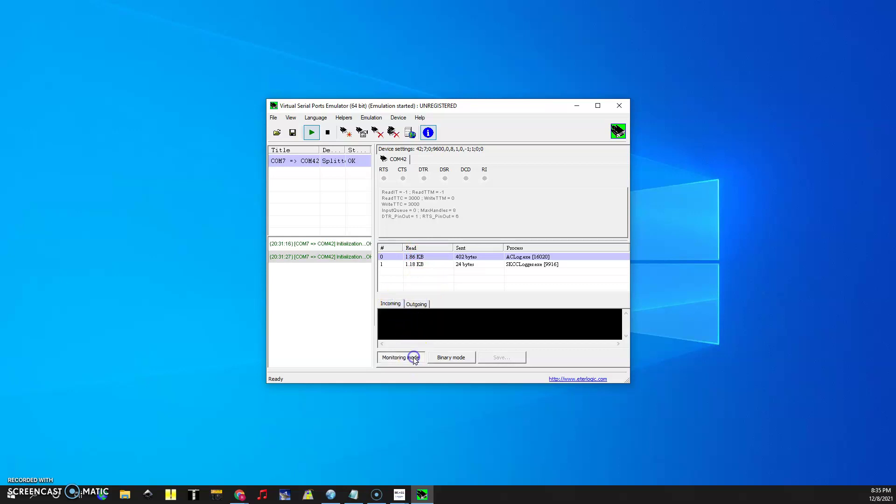
left_click(449, 357)
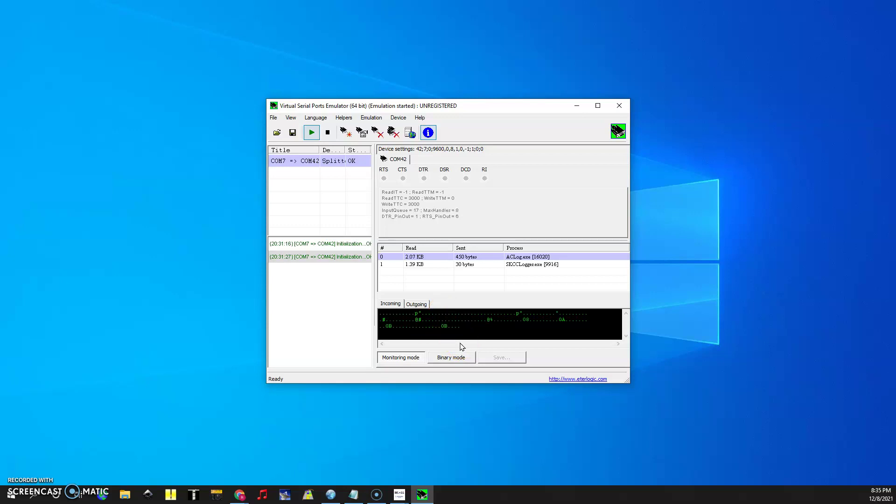
left_click(461, 358)
- View the traffic read by SKCCLogger.exe, then close the splitter's details view
left_click(455, 265)
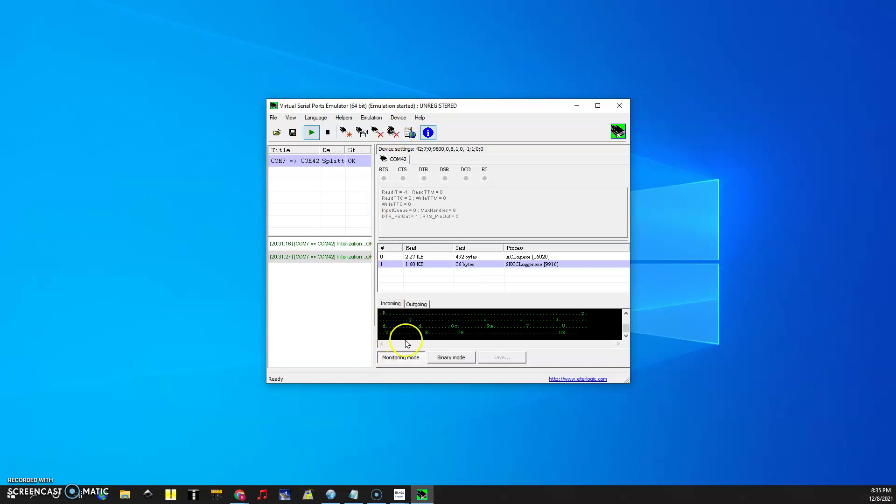
left_click(429, 133)
left_click(421, 252)
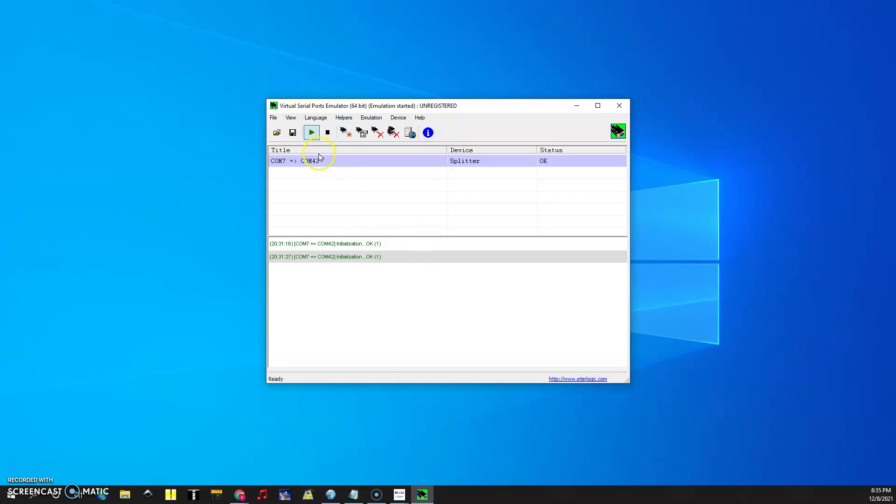
- Stop emulation and try deleting the COM7 => COM42 splitter twice, confirming Yes each time
left_click(327, 134)
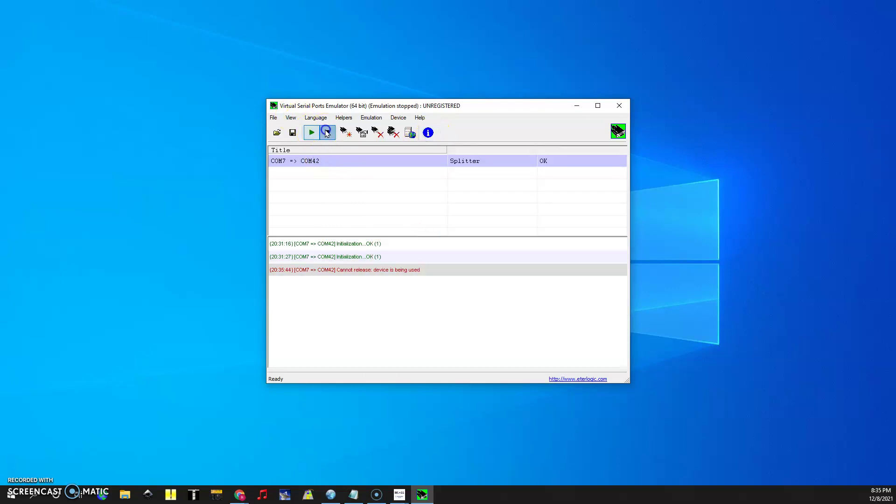
left_click(328, 162)
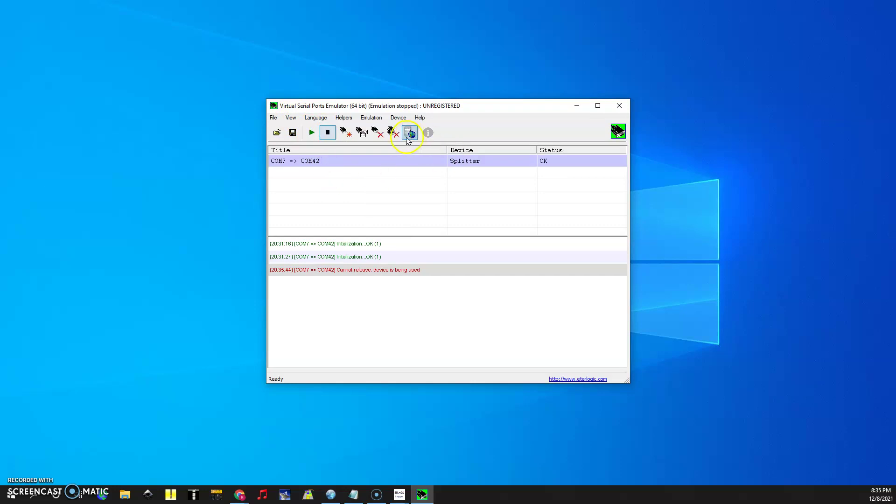
left_click(379, 134)
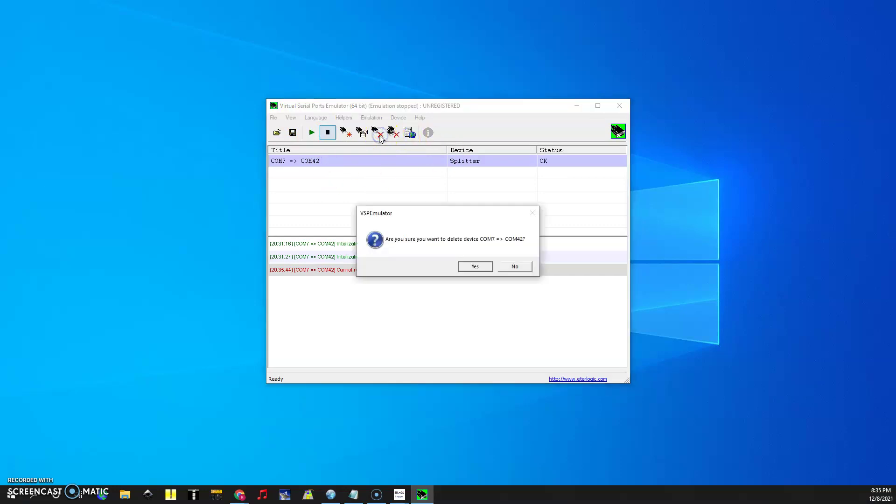
left_click(475, 265)
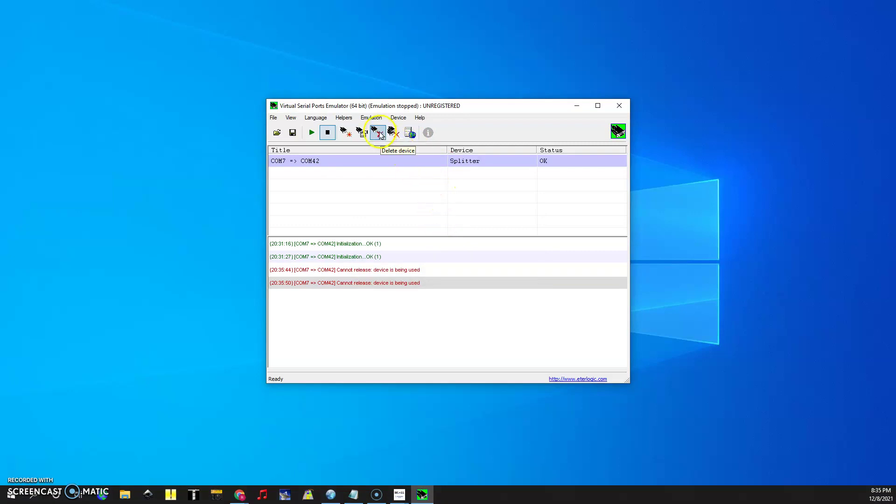
left_click(382, 159)
left_click(377, 134)
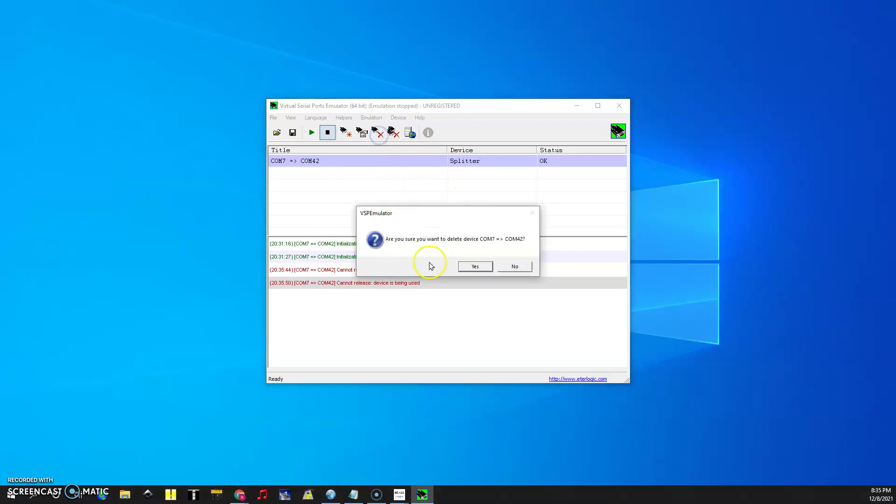
left_click(475, 265)
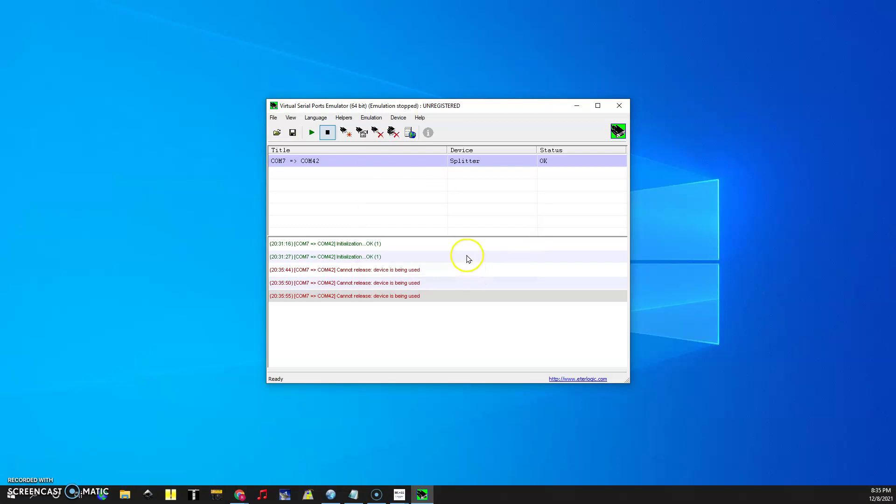
- Stop emulation again and retry deleting the splitter, which is still refused as in use
left_click(328, 133)
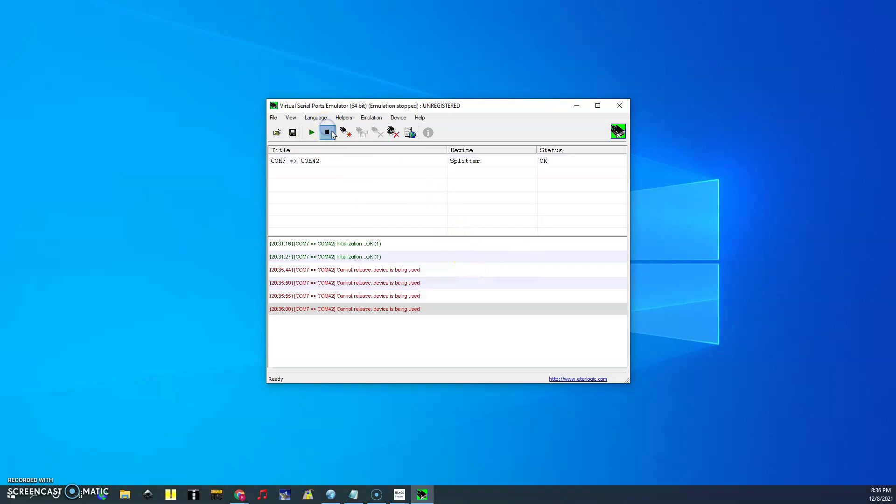
left_click(350, 160)
left_click(331, 133)
left_click(341, 158)
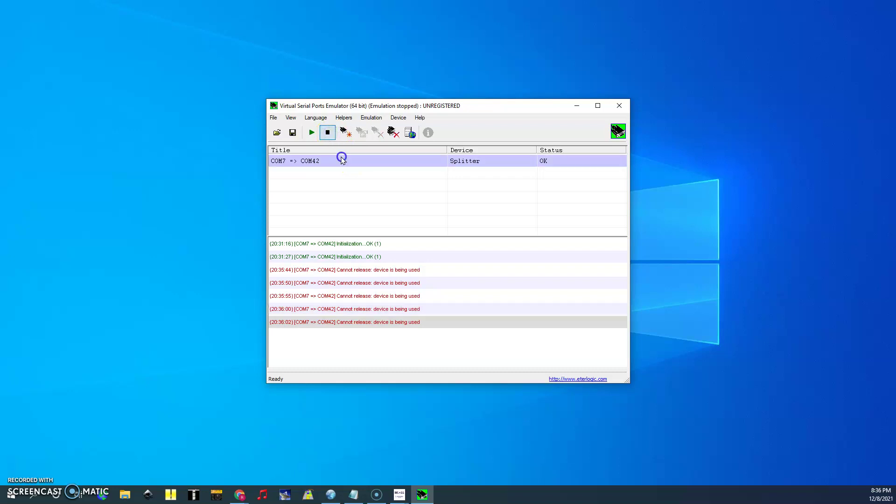
left_click(378, 133)
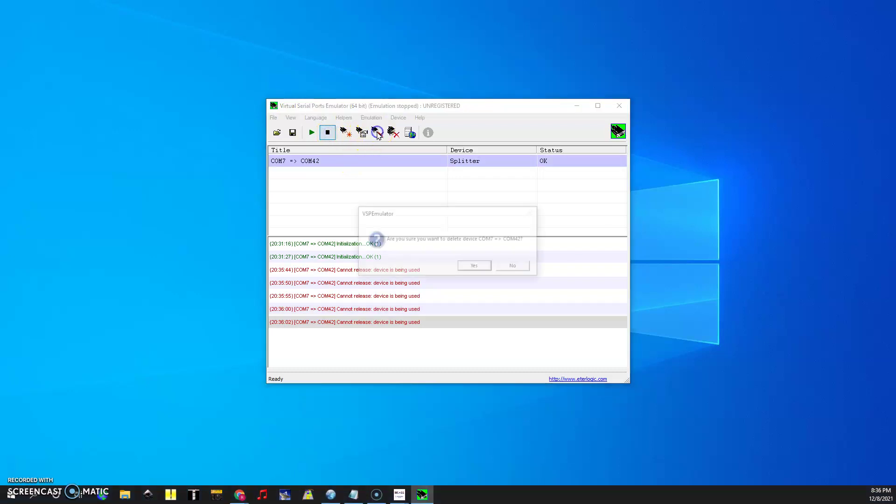
left_click(486, 267)
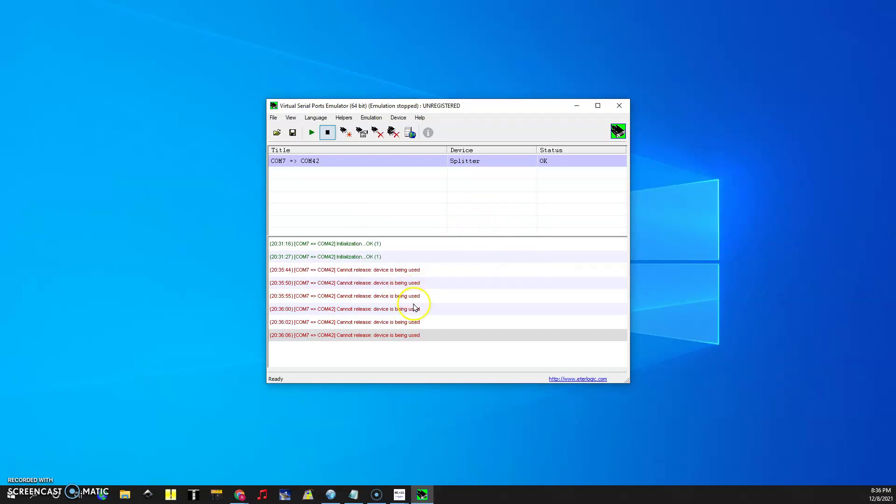
- Close N3FJP AC Log and bring SKCC Logger's main window to the front
left_click(331, 495)
left_click(728, 46)
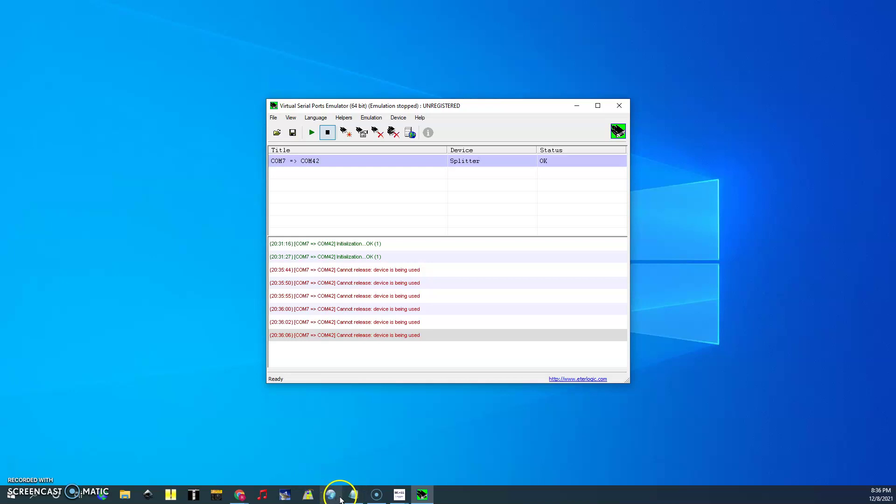
left_click(399, 495)
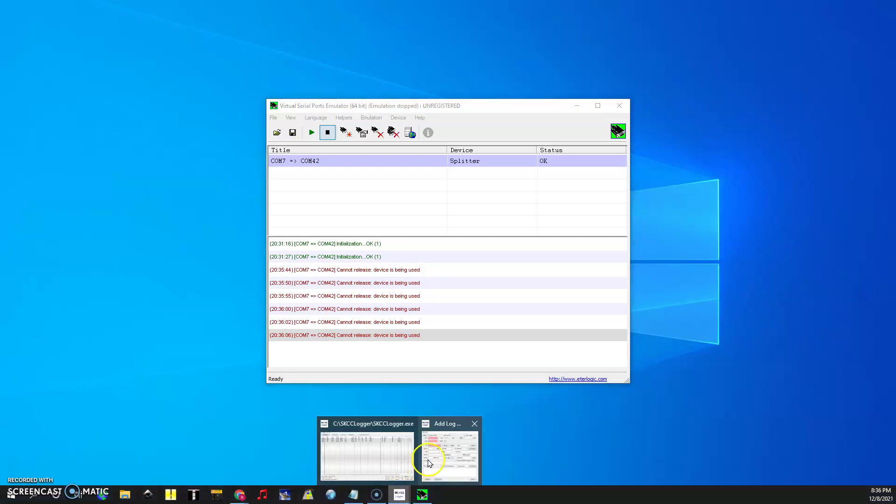
left_click(397, 456)
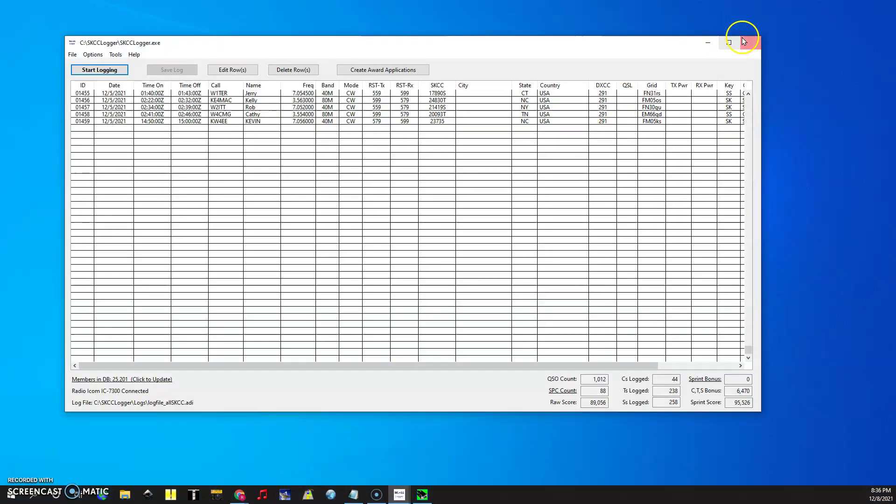
- Close SKCC Logger, acknowledging the open-log-entry warning and closing the Add Log Entry window
left_click(744, 41)
left_click(476, 277)
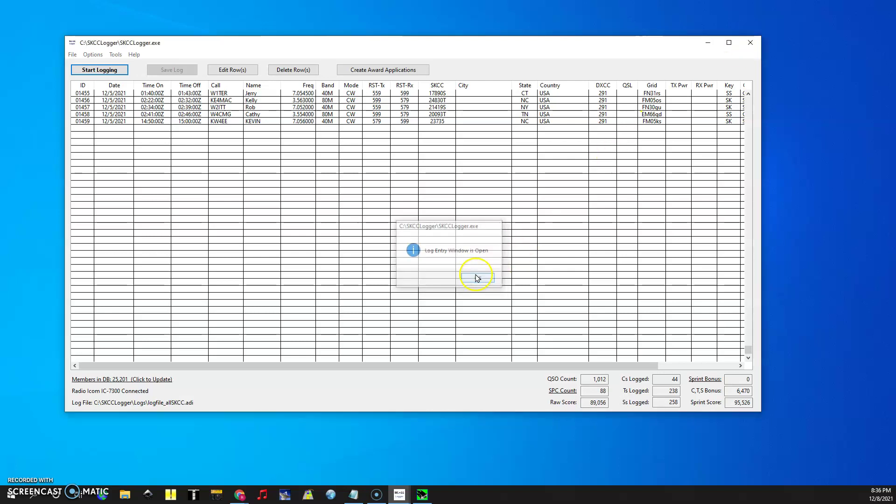
left_click(462, 366)
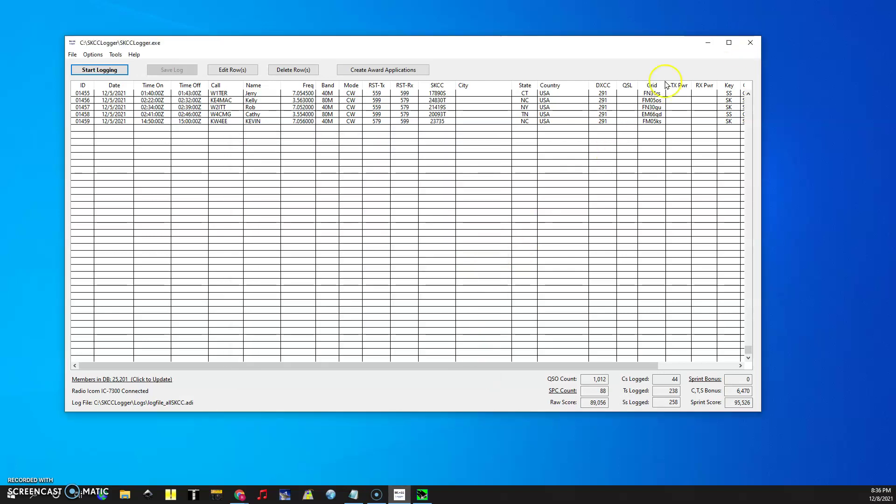
left_click(750, 42)
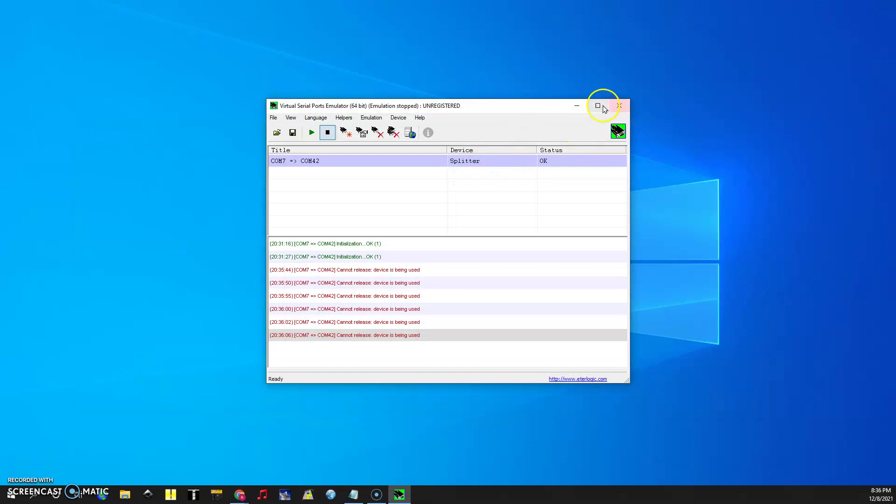
- Stop emulation and delete the COM7 => COM42 splitter, confirming Yes
left_click(327, 132)
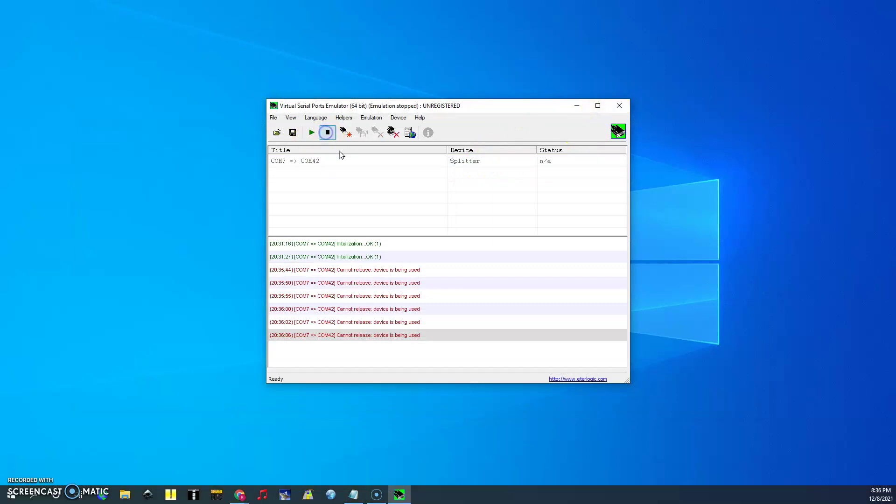
left_click(341, 161)
left_click(378, 133)
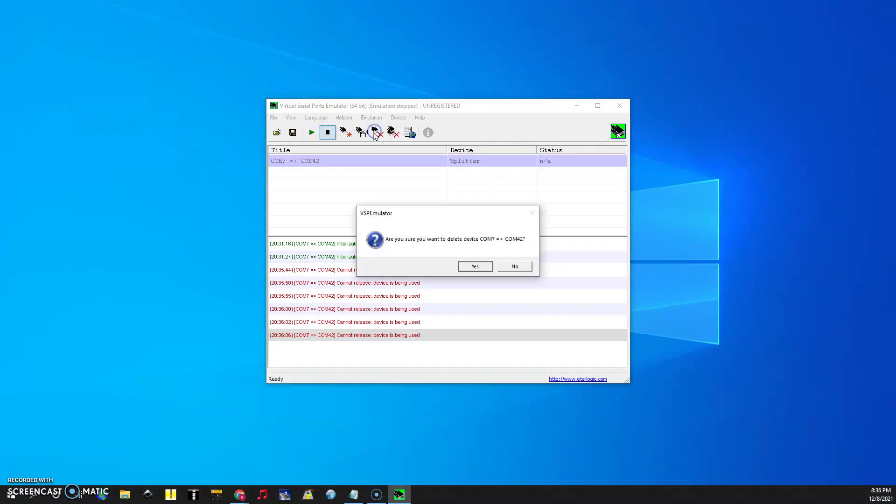
left_click(474, 263)
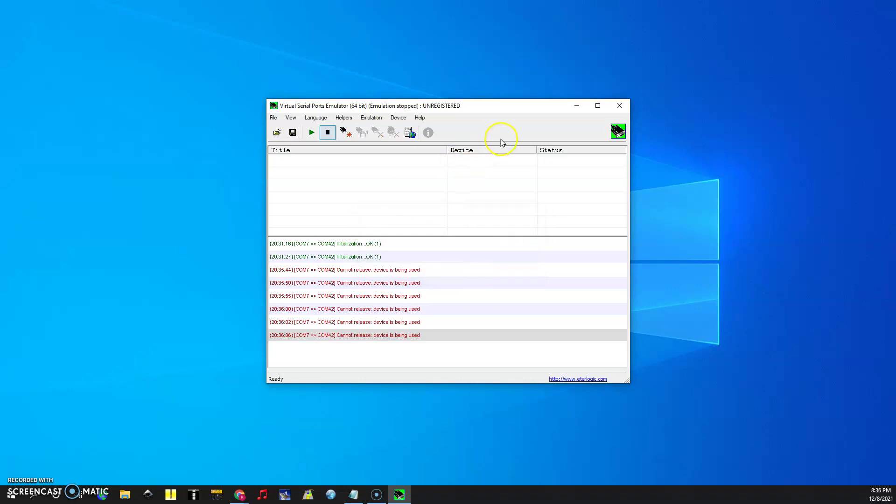
- Quit VSPE, confirming Yes, and delete its shortcut from the desktop
left_click(619, 107)
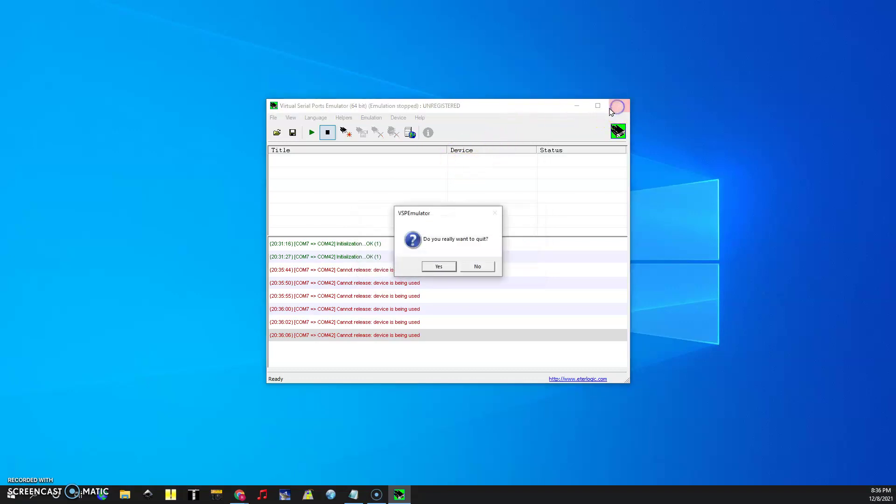
left_click(438, 266)
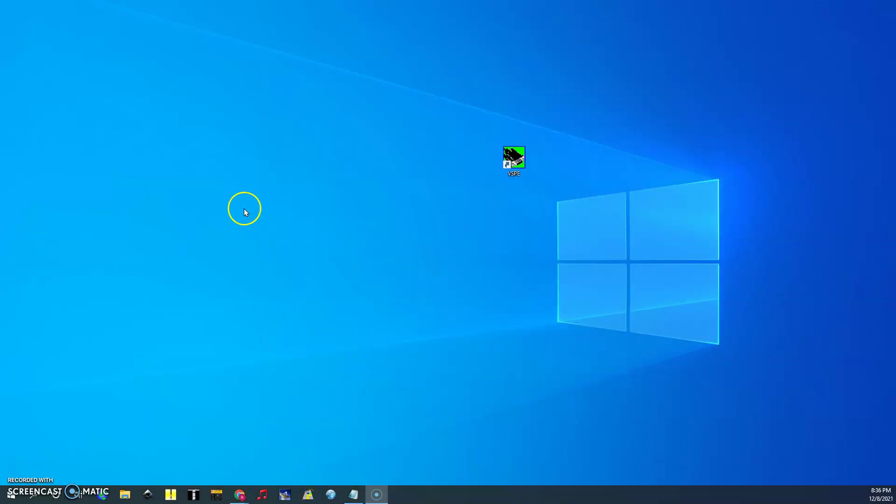
double_click(523, 153)
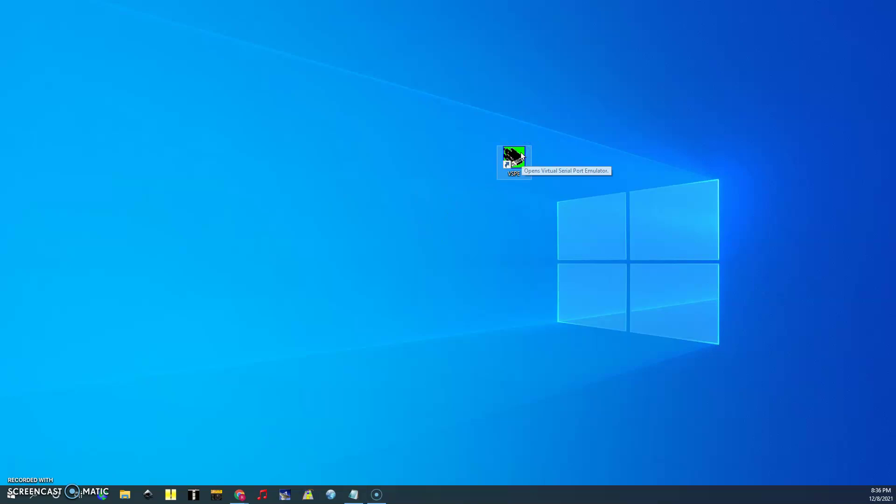
key("Delete")
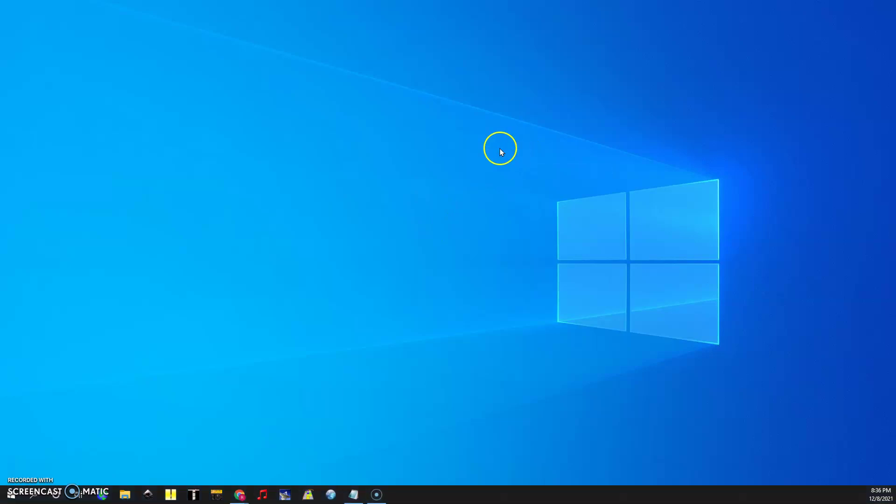